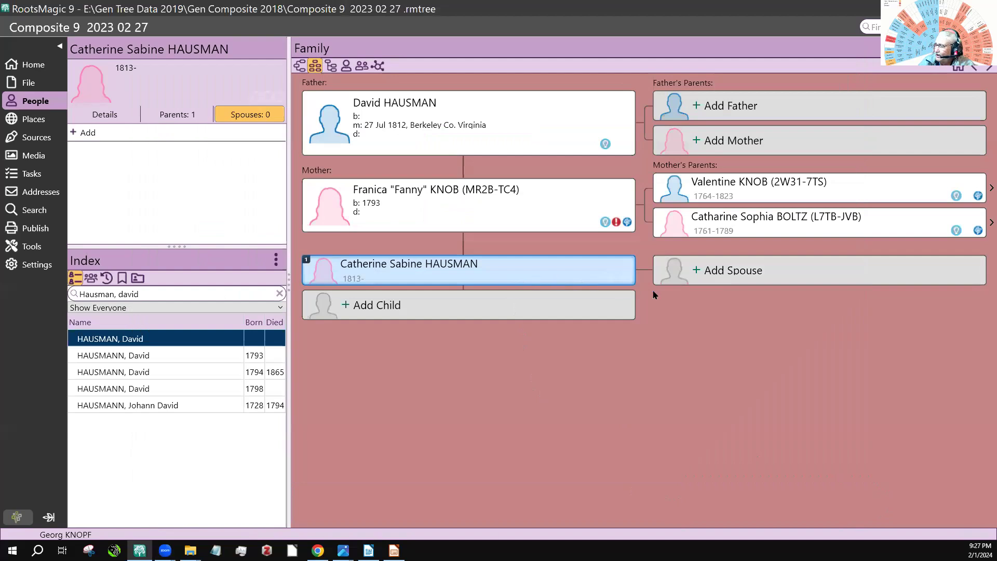
# Step: Open the FamilySearch tools for the unlinked daughter and search the Family Tree for more matches using her prefilled details
pyautogui.moveTo(629, 281)
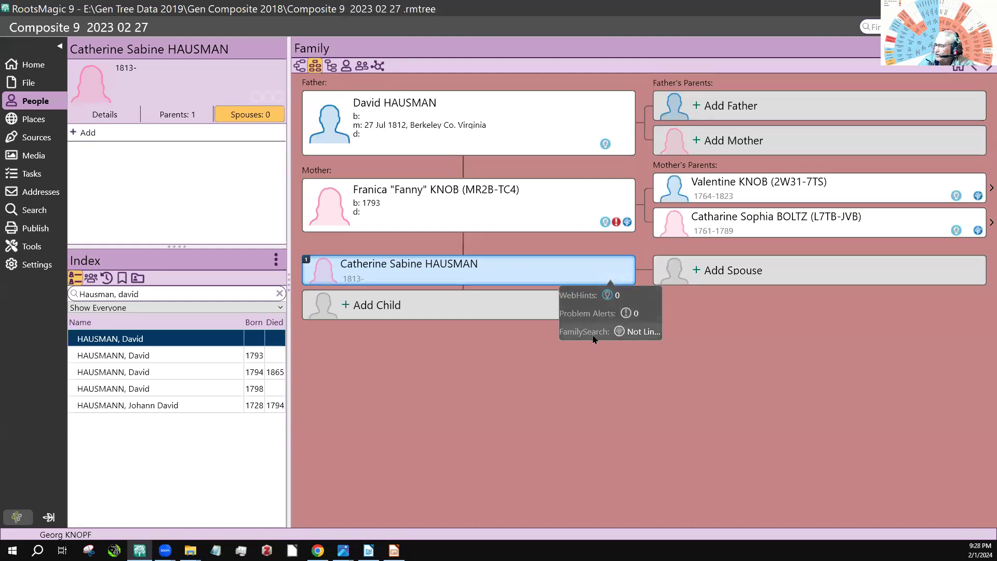
pyautogui.click(593, 337)
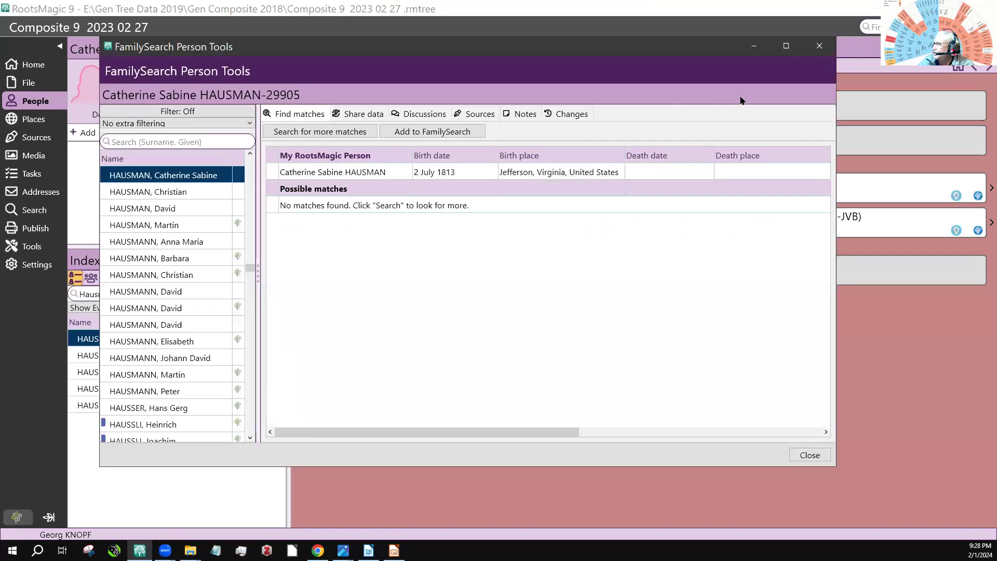
pyautogui.click(786, 47)
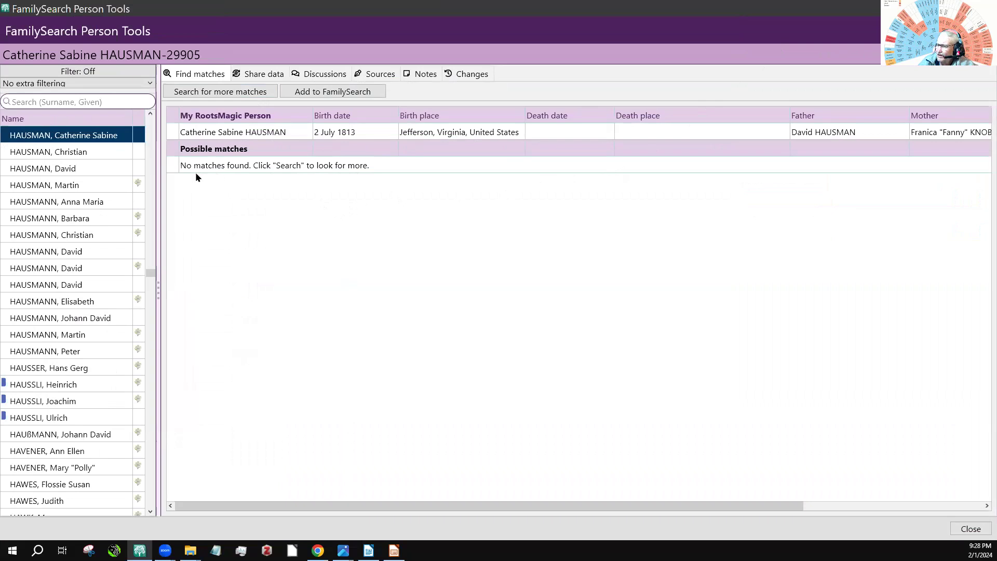
pyautogui.click(209, 92)
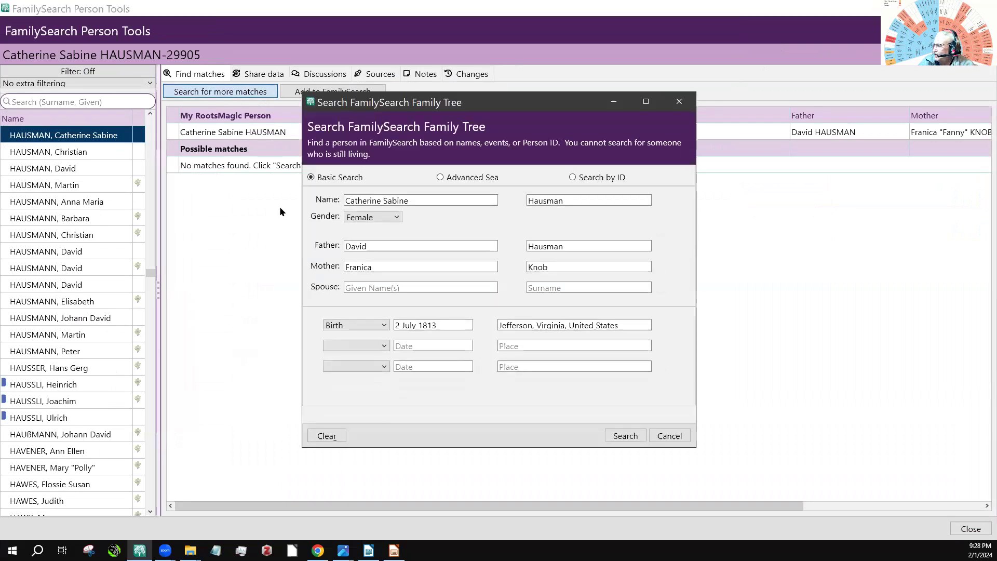
pyautogui.click(625, 436)
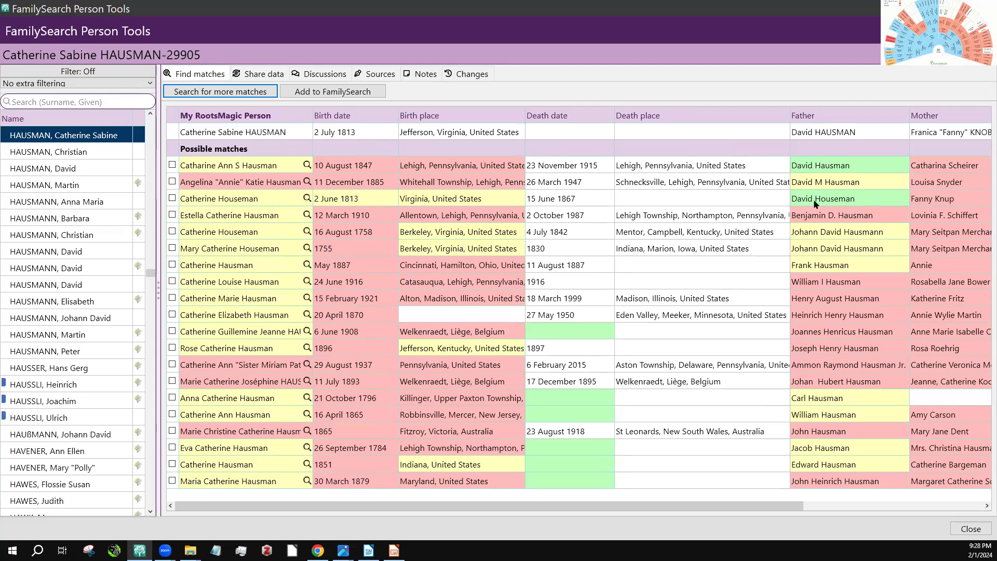
# Step: Compare the possible matches' details and match the daughter with the Virginia-born candidate who died 15 June 1867
pyautogui.moveTo(686, 511); pyautogui.dragTo(836, 229)
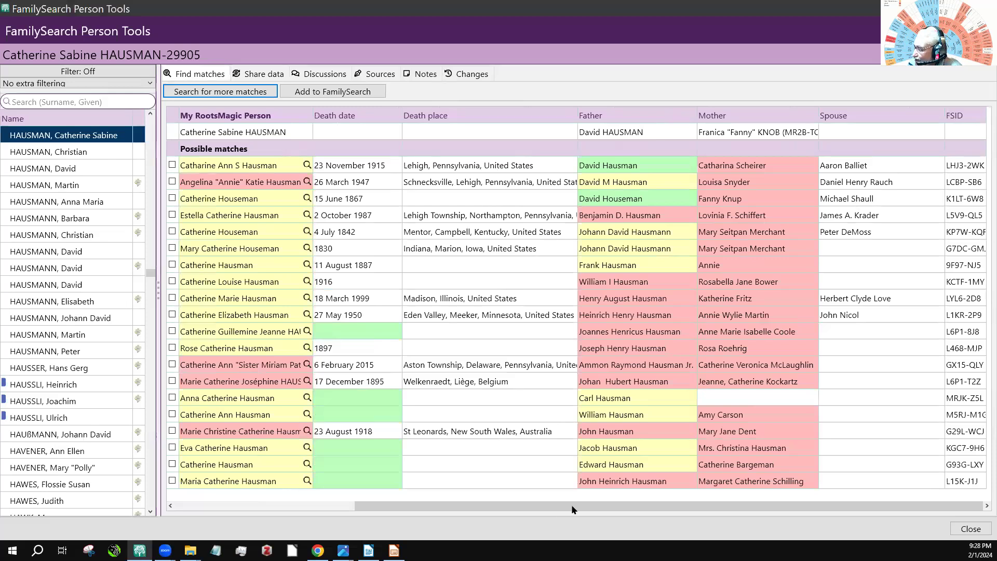
pyautogui.moveTo(581, 507); pyautogui.dragTo(402, 507)
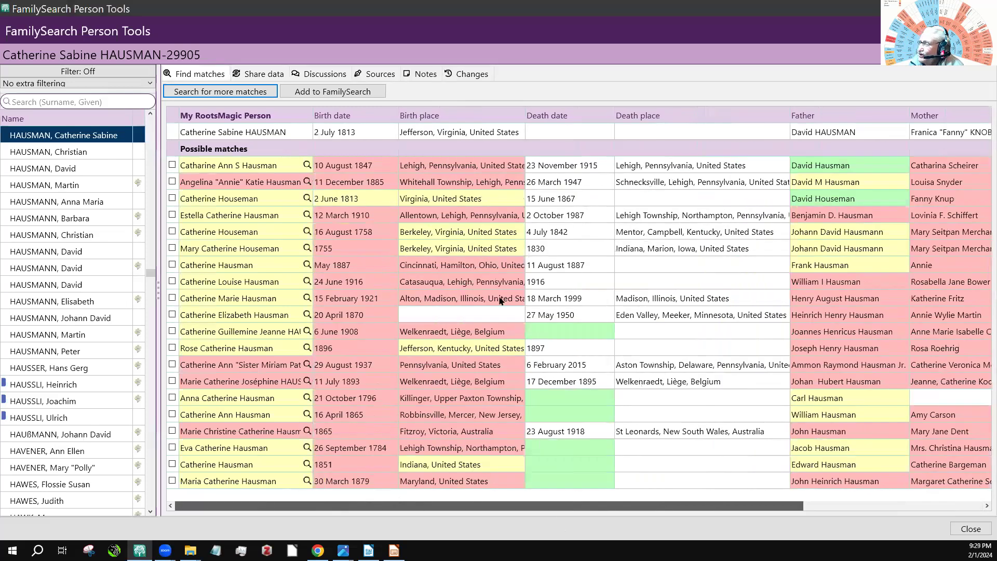
pyautogui.click(171, 198)
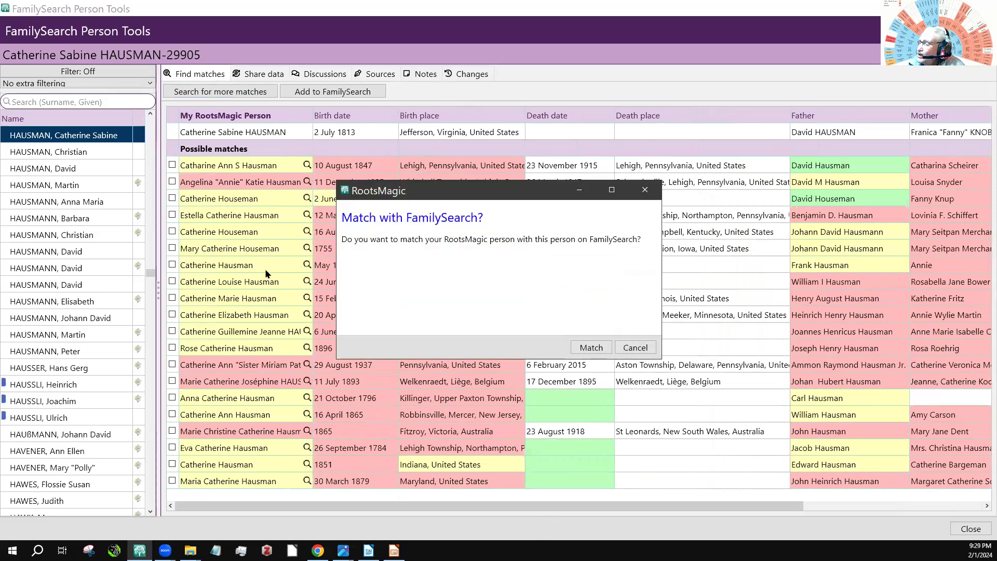
pyautogui.click(591, 348)
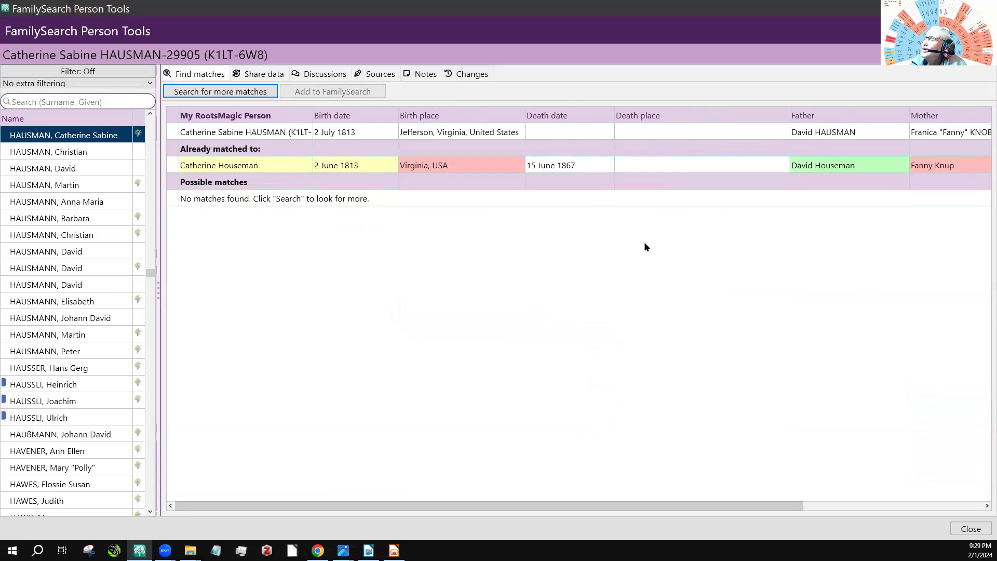
# Step: Open the shared data comparison and match the FamilySearch father with the existing RootsMagic father
pyautogui.click(256, 77)
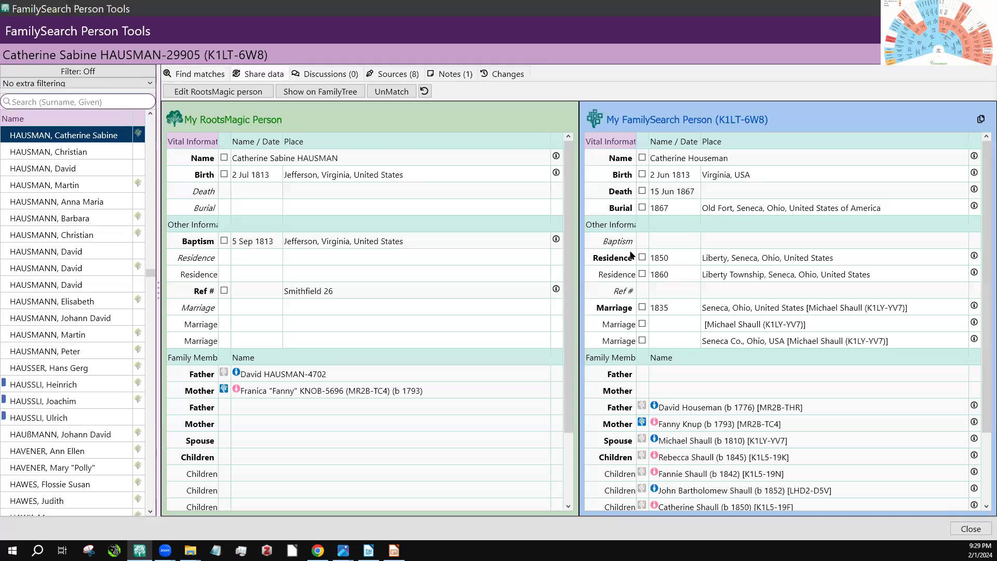
pyautogui.click(573, 216)
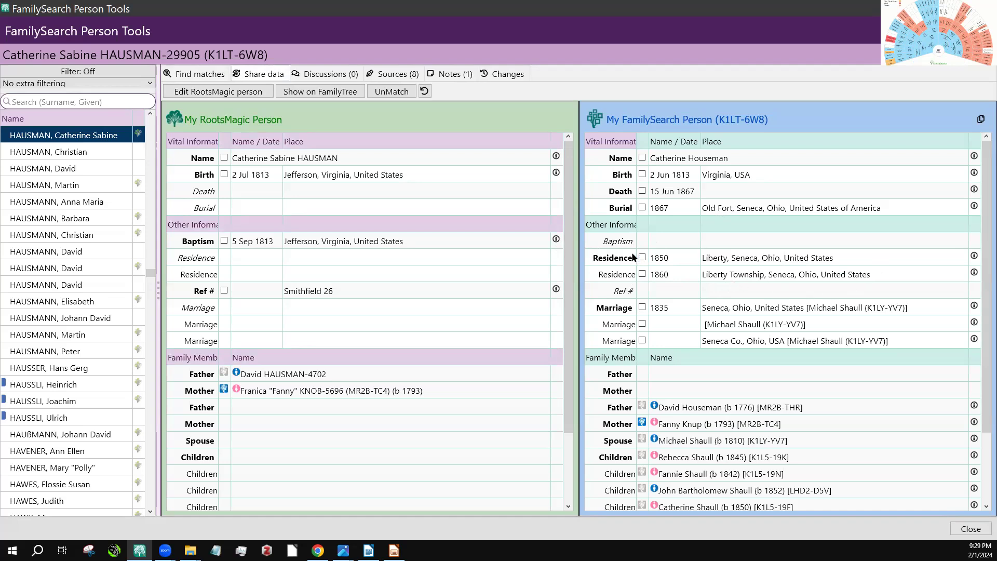
pyautogui.scroll(-1, 561, 341)
pyautogui.scroll(-1, 561, 342)
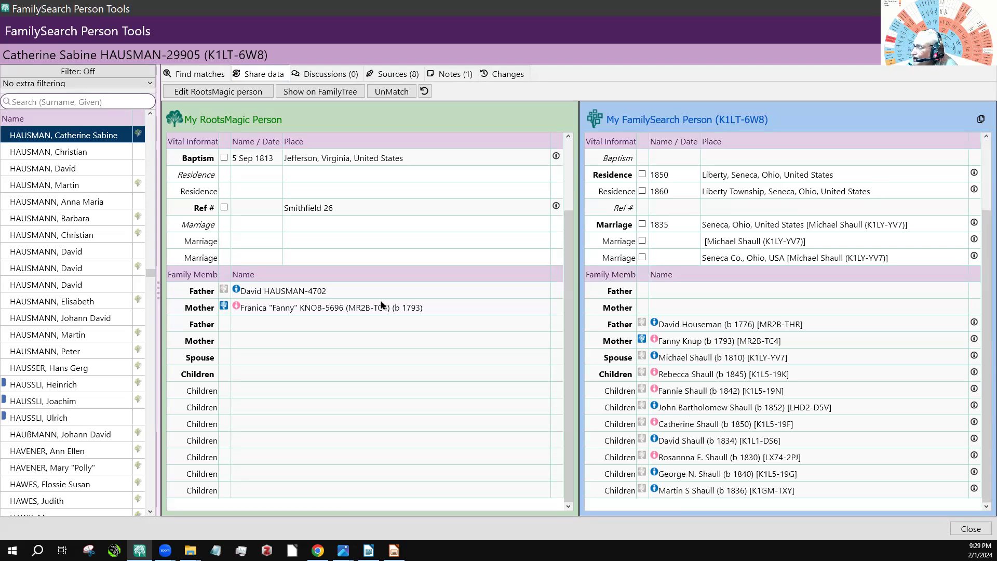
pyautogui.click(640, 322)
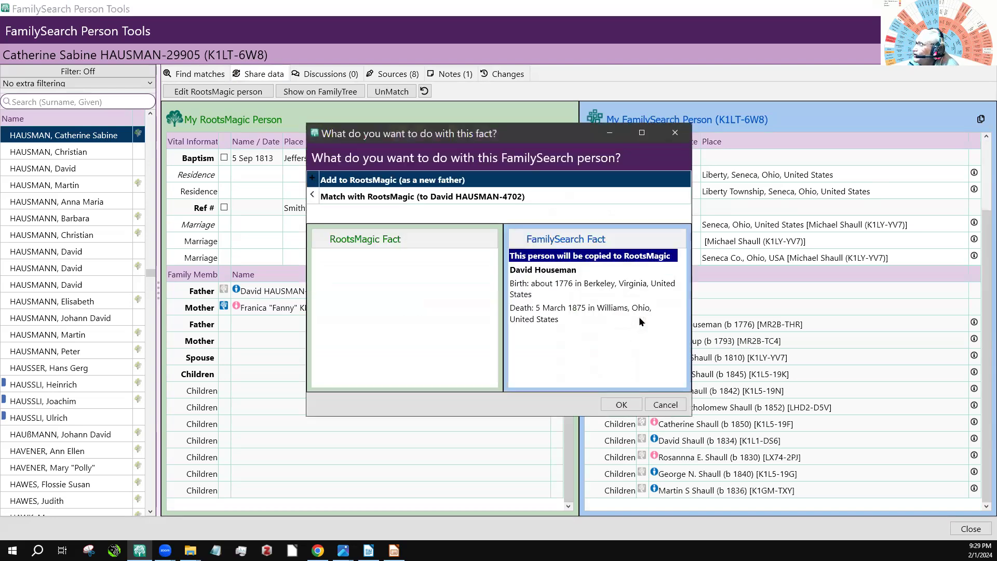
pyautogui.click(466, 197)
pyautogui.click(621, 404)
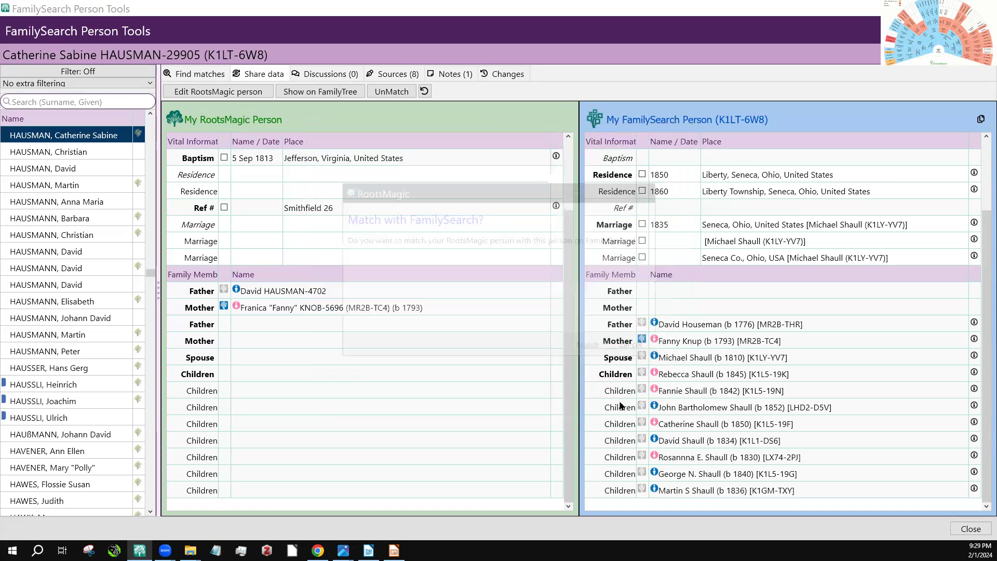
pyautogui.click(586, 346)
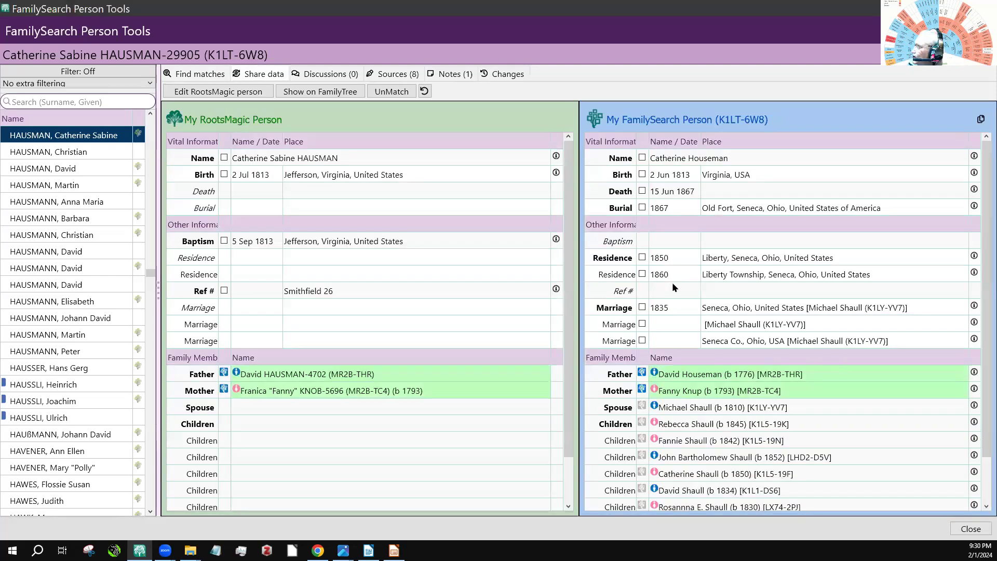
# Step: Add the 1850 Liberty and 1860 Liberty Township, Seneca, Ohio residence facts to RootsMagic as new events
pyautogui.click(642, 257)
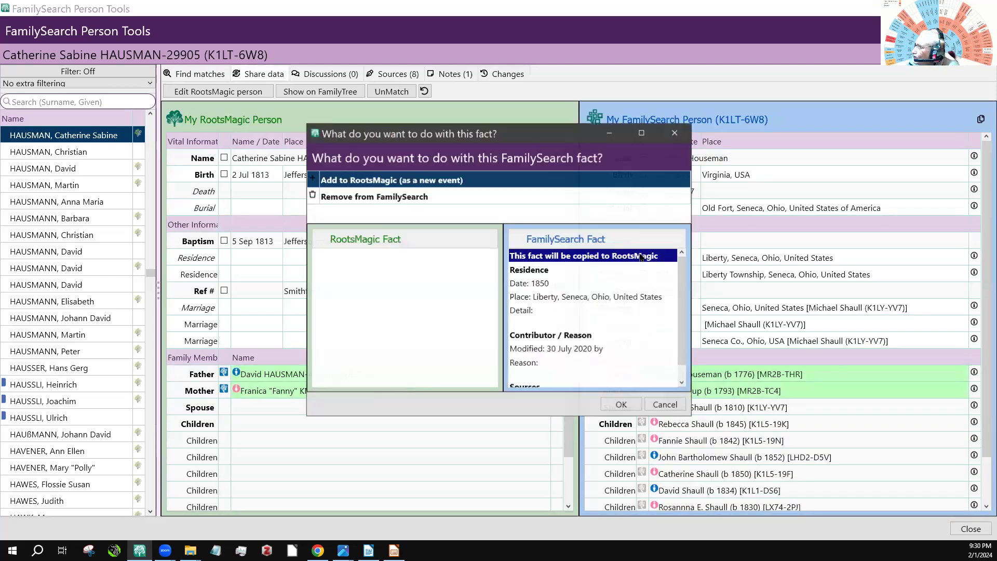
pyautogui.click(620, 408)
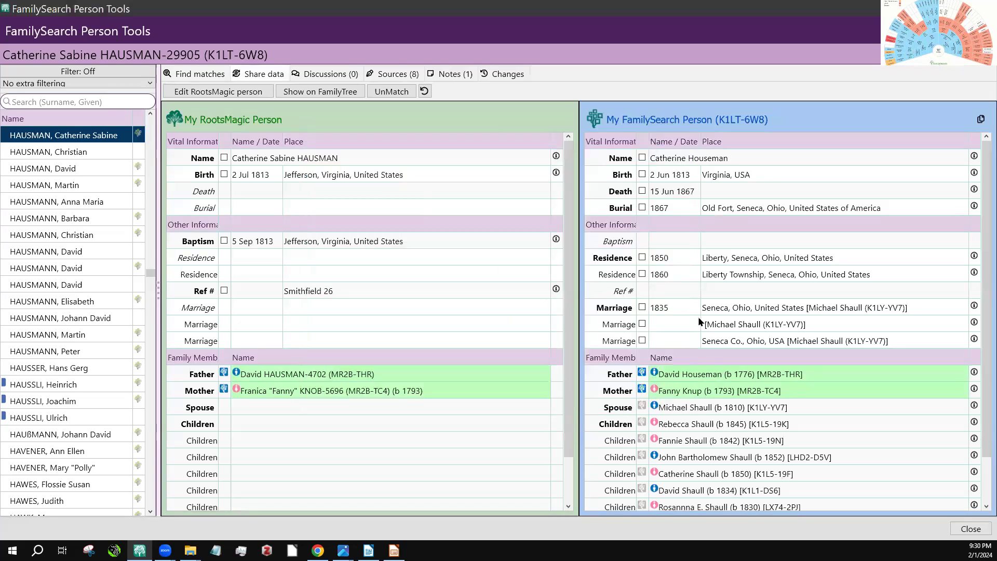
pyautogui.click(642, 274)
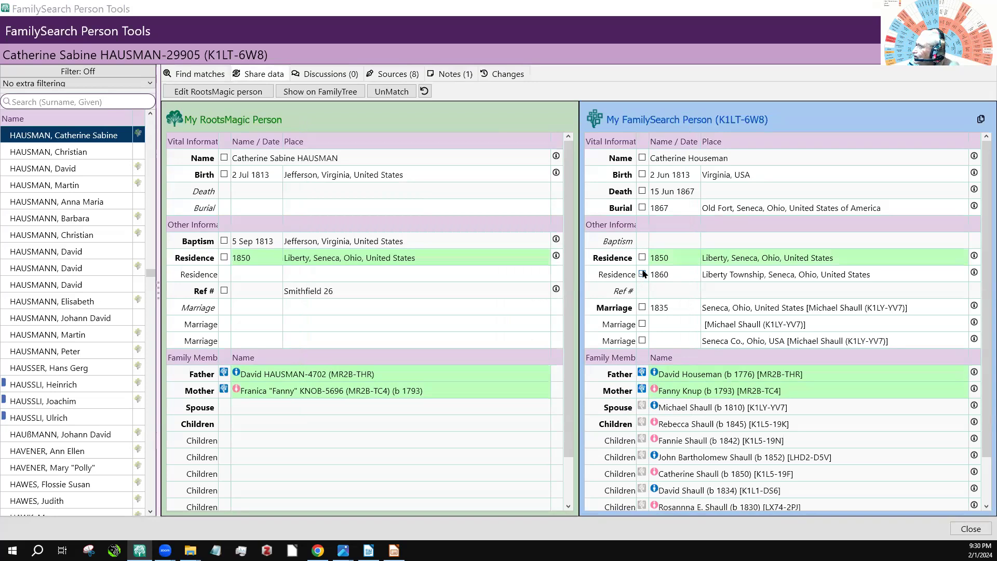
pyautogui.click(612, 403)
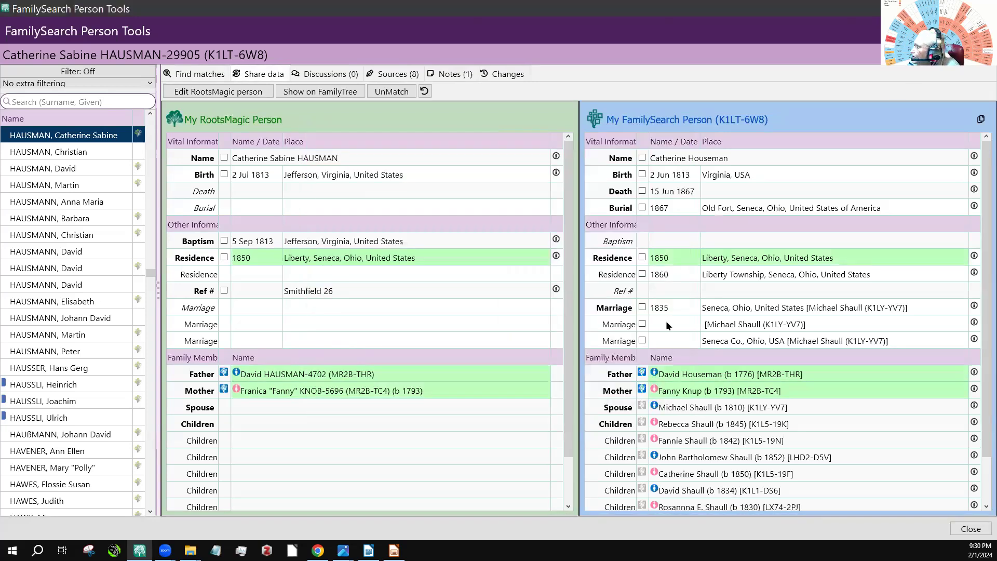
# Step: Add the FamilySearch spouse to RootsMagic as a new spouse and copy the couple's 1835 Seneca, Ohio marriage fact
pyautogui.click(642, 307)
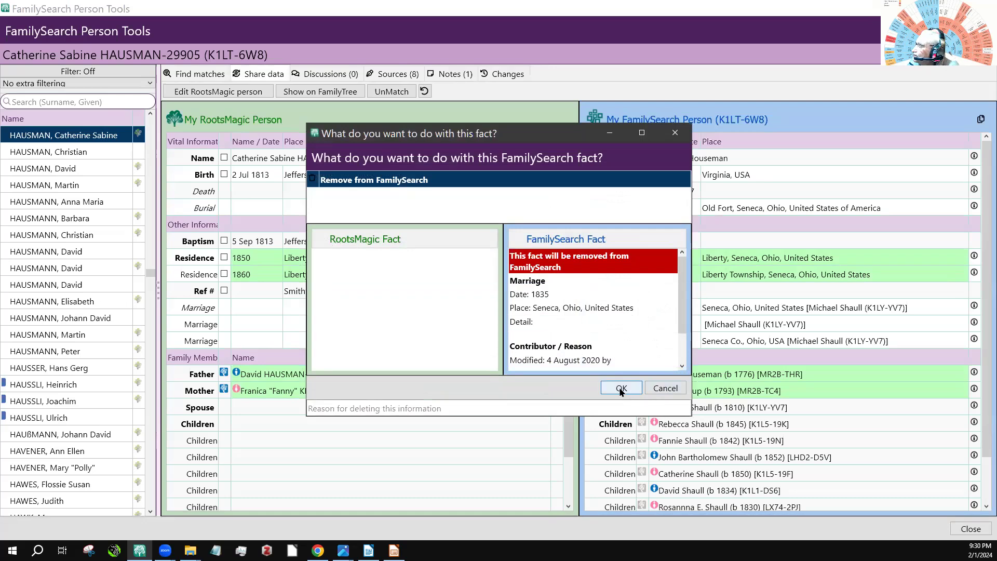
pyautogui.click(671, 395)
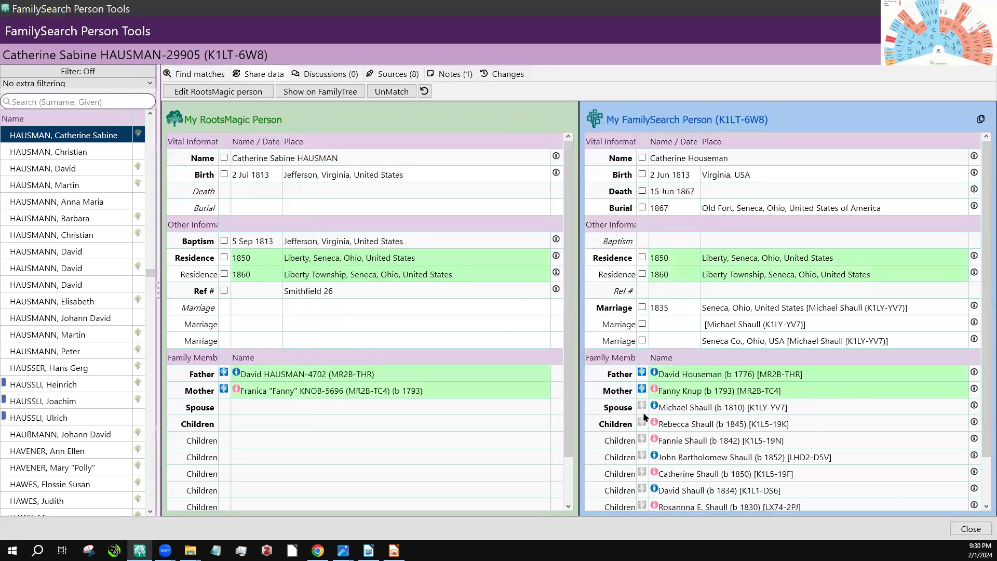
pyautogui.click(642, 406)
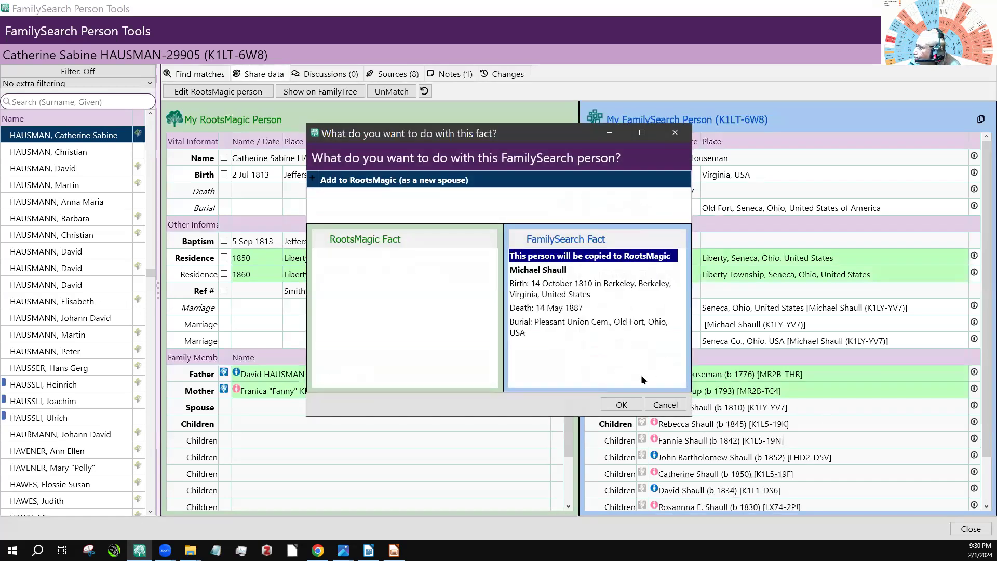
pyautogui.click(621, 405)
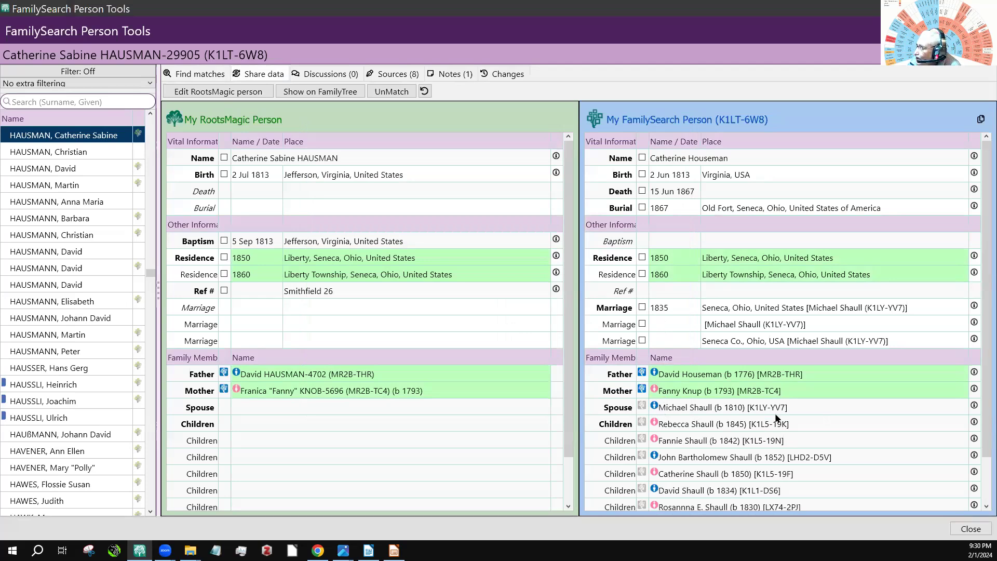
pyautogui.press('F5')
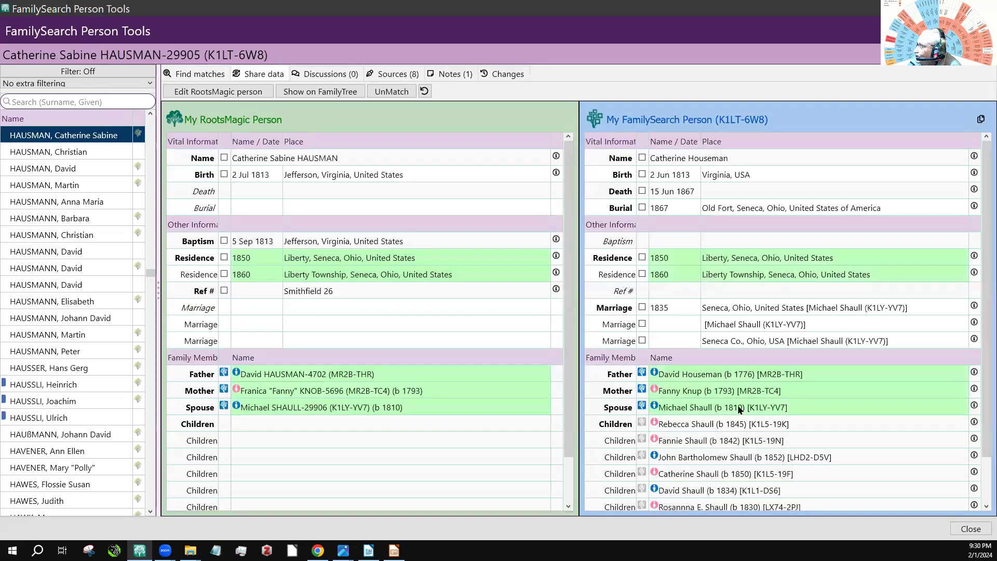
pyautogui.click(642, 306)
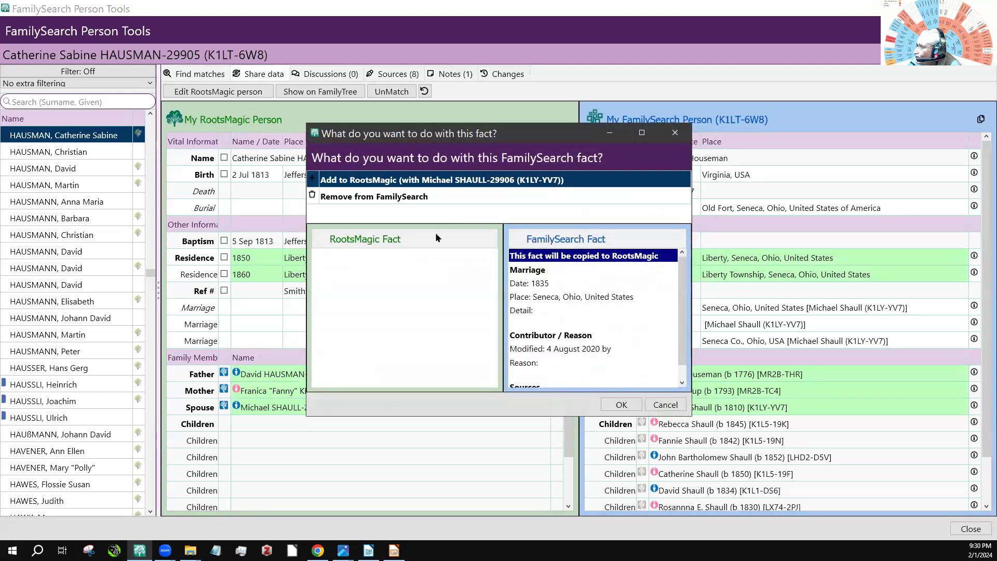
pyautogui.click(621, 404)
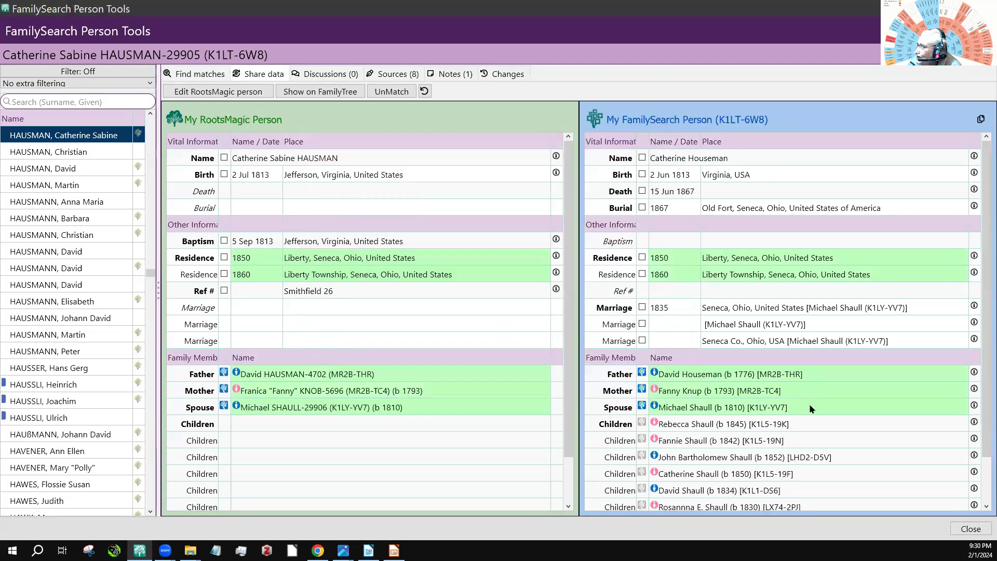
# Step: Add the "Ohio Deaths, 1908-1953" and "Find A Grave Index" FamilySearch sources to RootsMagic, attached to the person record
pyautogui.click(394, 75)
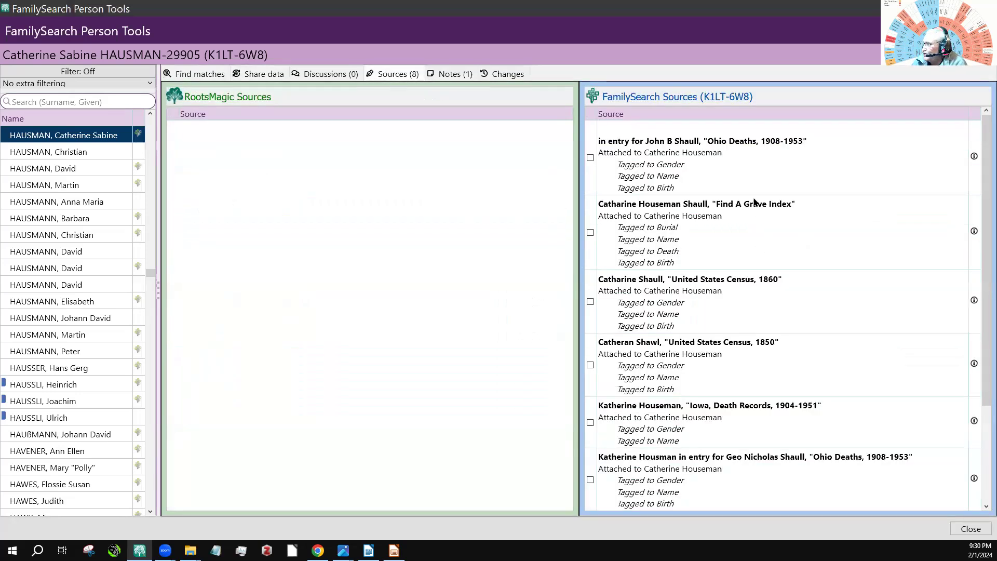
pyautogui.doubleClick(592, 158)
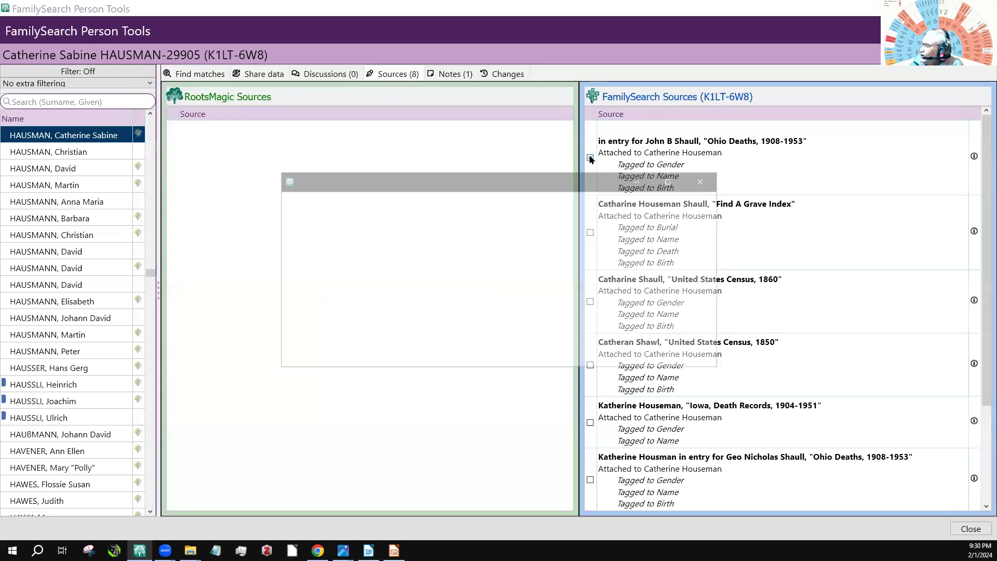
pyautogui.click(302, 287)
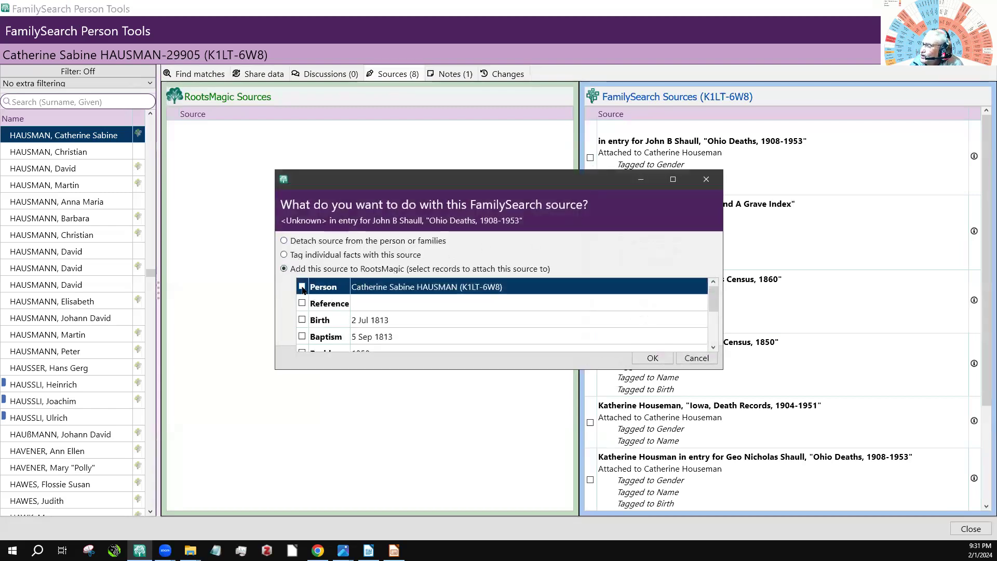
pyautogui.click(655, 358)
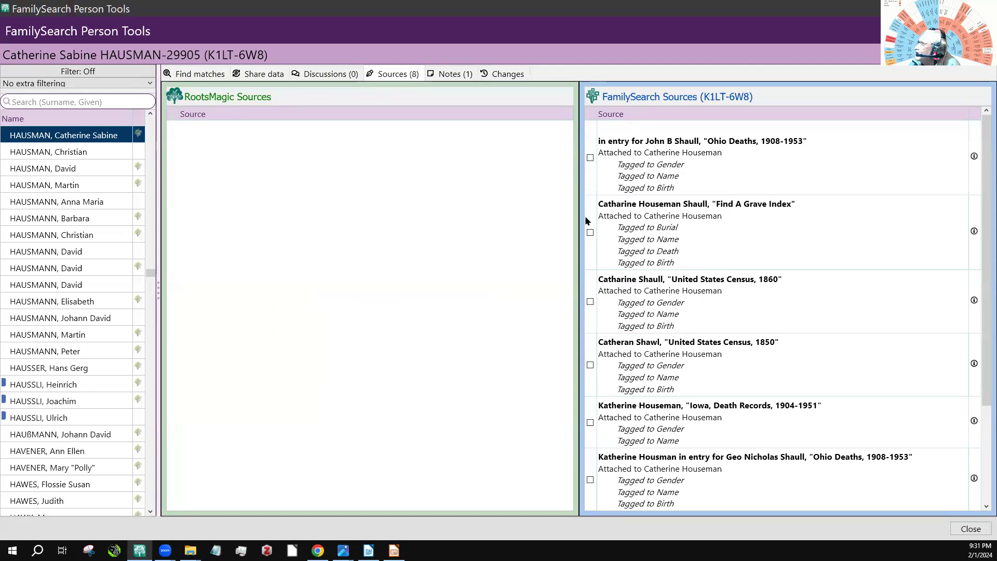
pyautogui.click(590, 233)
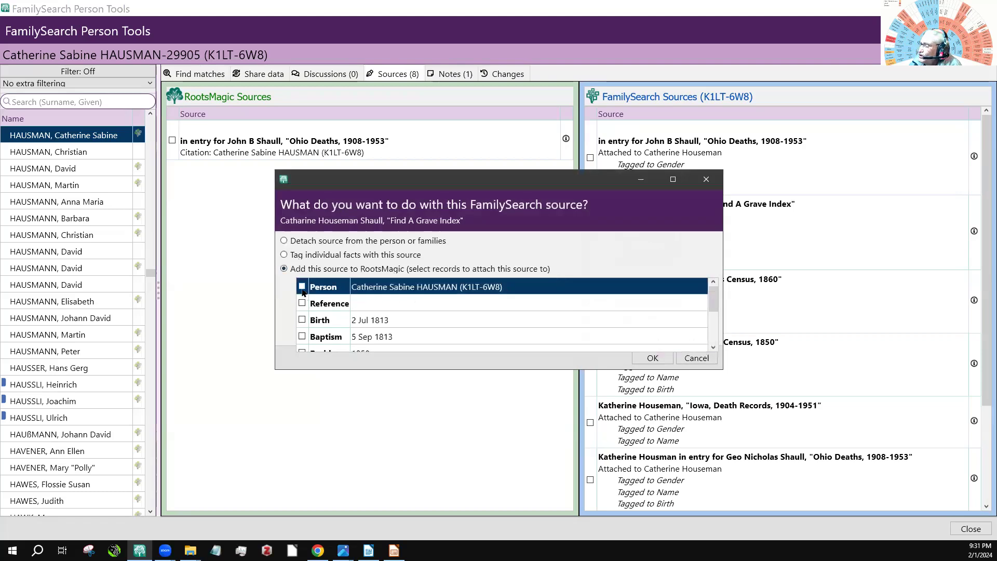
pyautogui.click(652, 358)
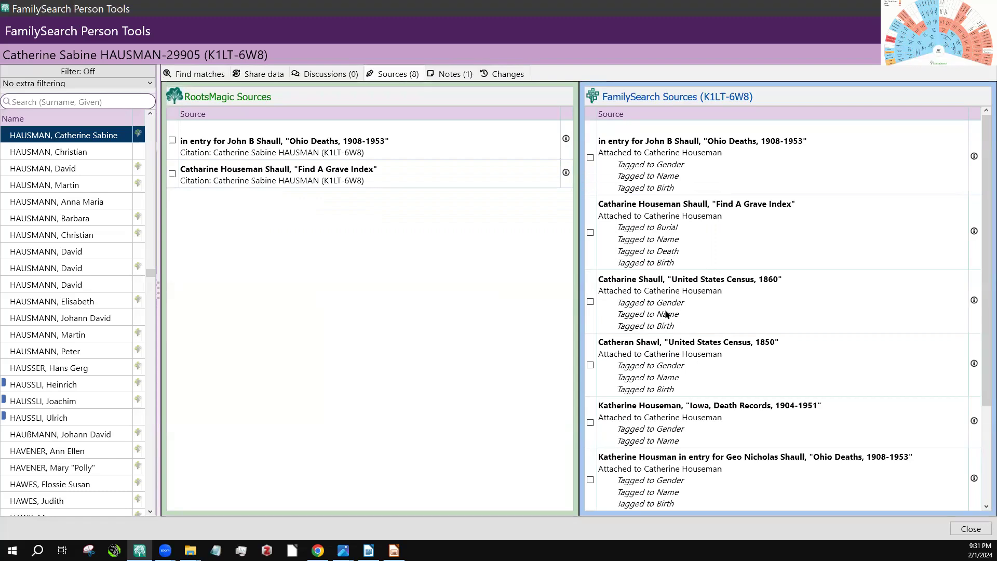
# Step: Add the "United States Census, 1860" and "United States Census, 1850" FamilySearch sources to RootsMagic, attached to the person record
pyautogui.click(590, 302)
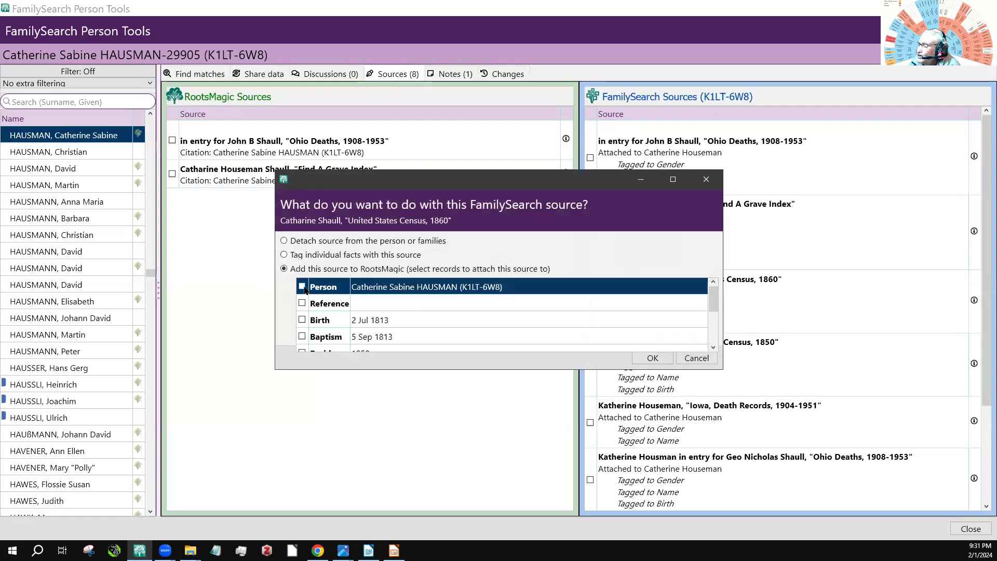
pyautogui.click(653, 358)
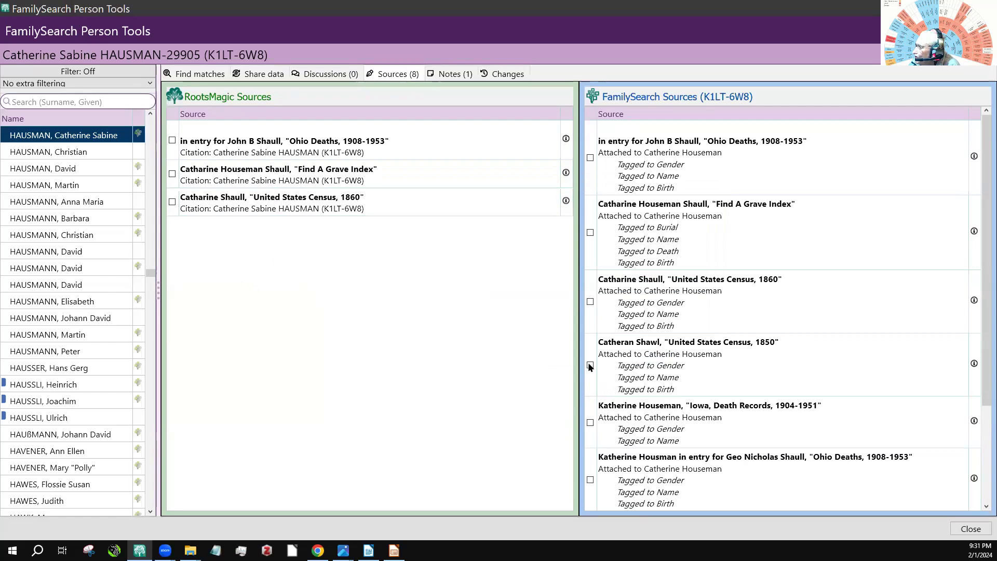
pyautogui.click(590, 365)
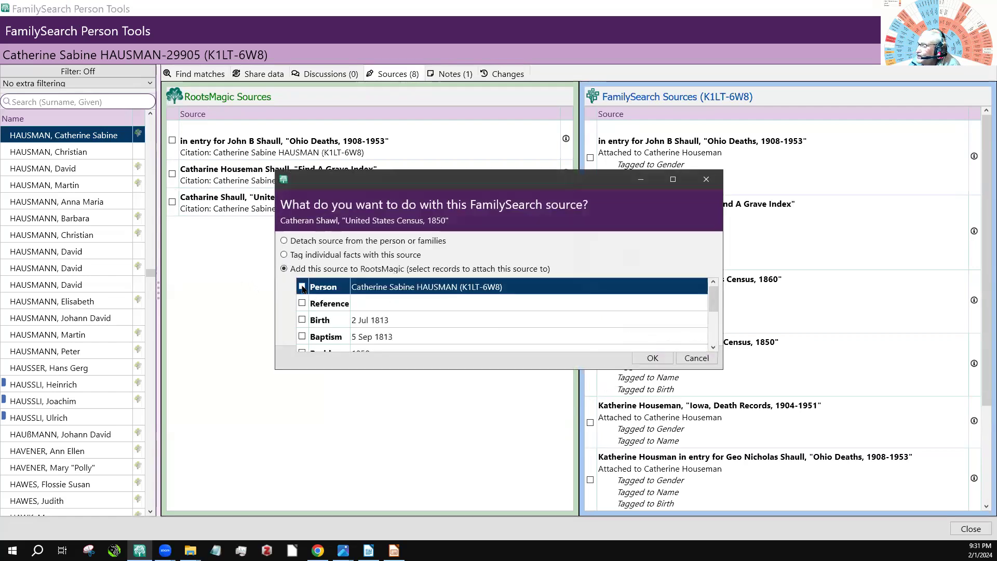
pyautogui.click(302, 287)
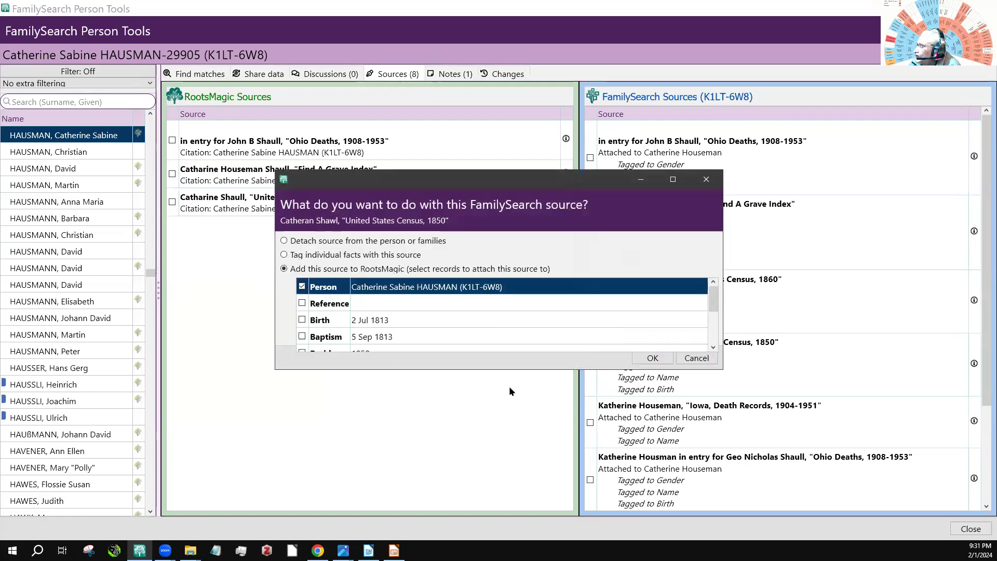
pyautogui.click(651, 358)
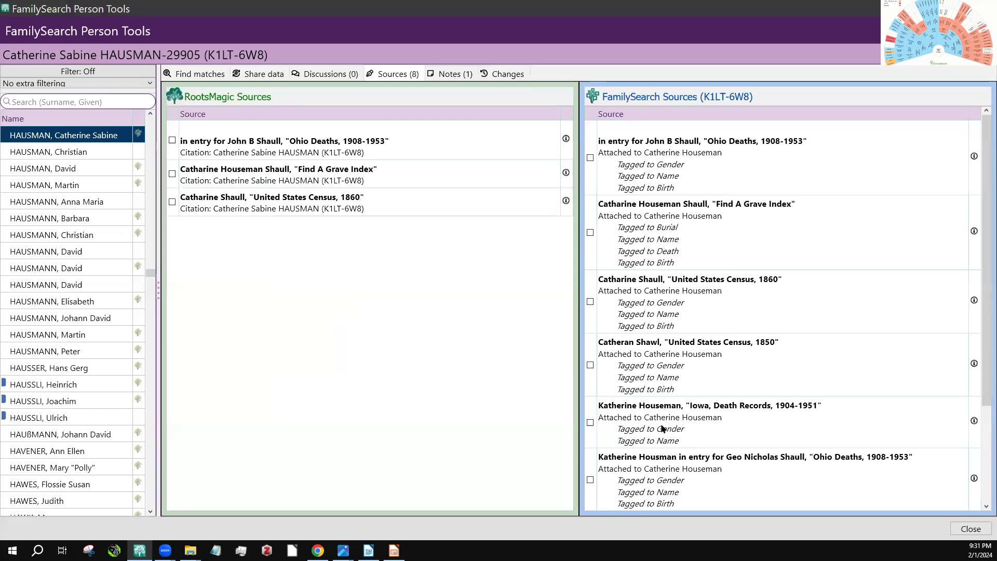
# Step: Add the "Iowa, Death Records, 1904-1951" source and the "Ohio Deaths, 1908-1953" source from a relative's entry to RootsMagic, attached to the person record
pyautogui.click(590, 422)
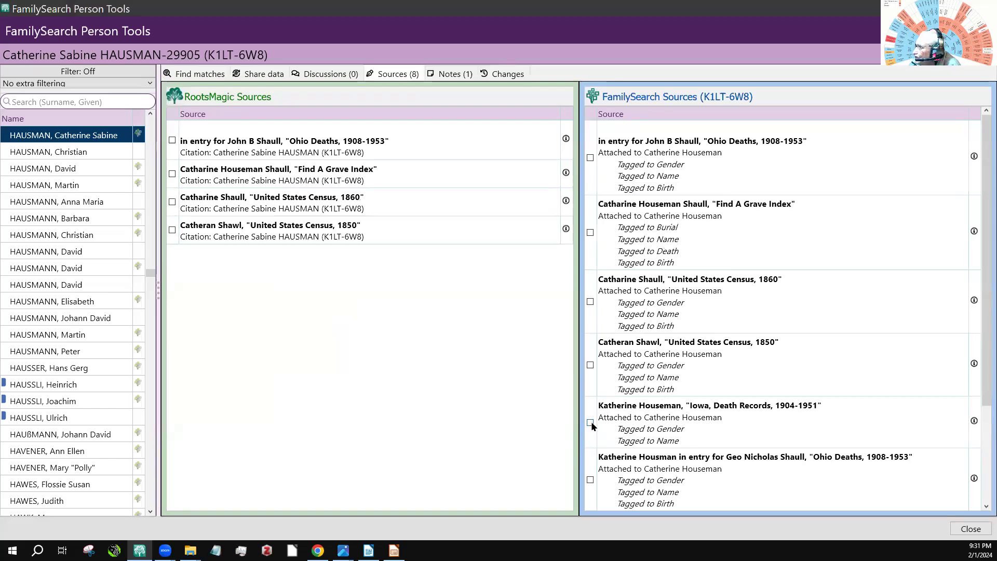
pyautogui.click(303, 287)
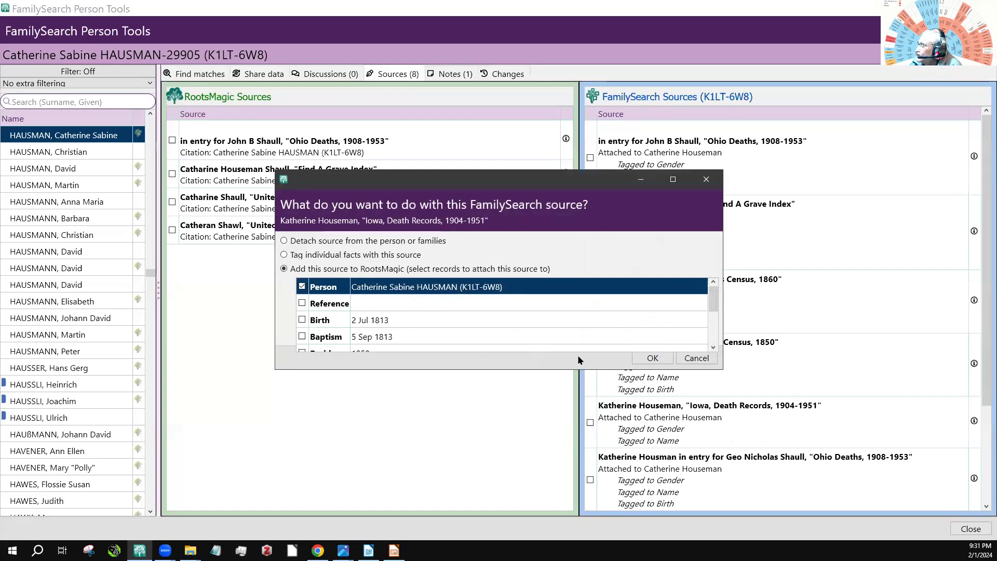
pyautogui.click(654, 358)
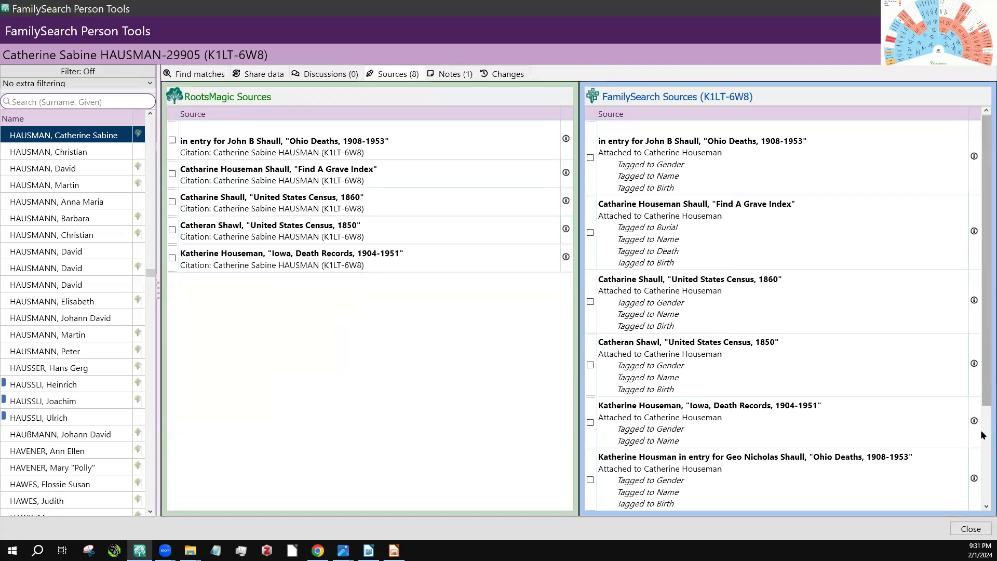
pyautogui.scroll(-3, 983, 487)
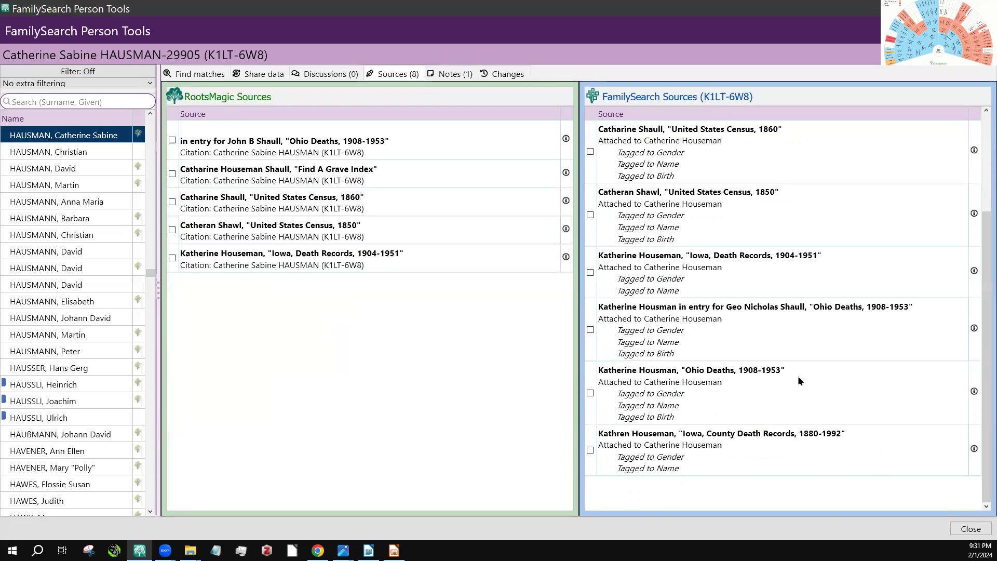
pyautogui.click(589, 330)
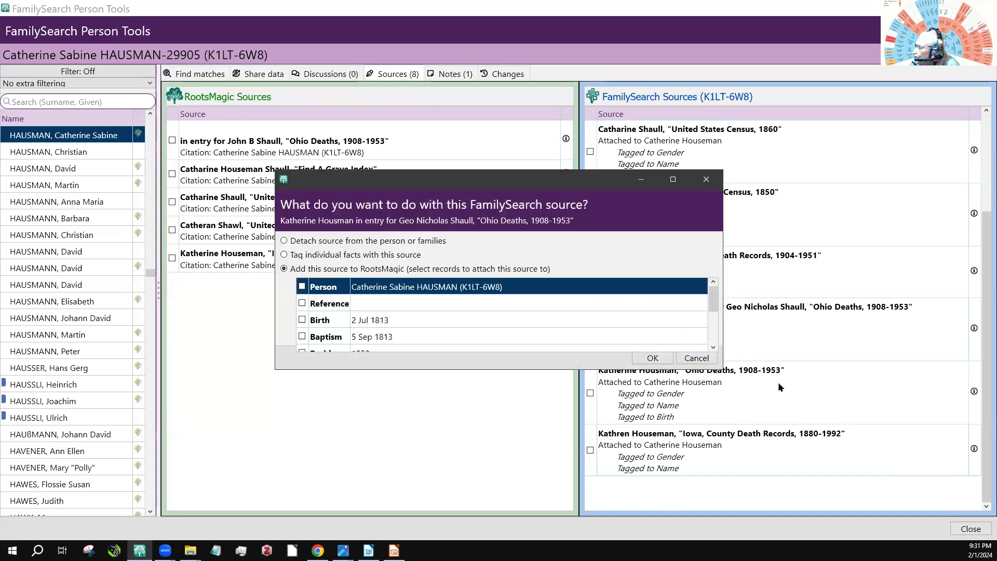
pyautogui.click(302, 287)
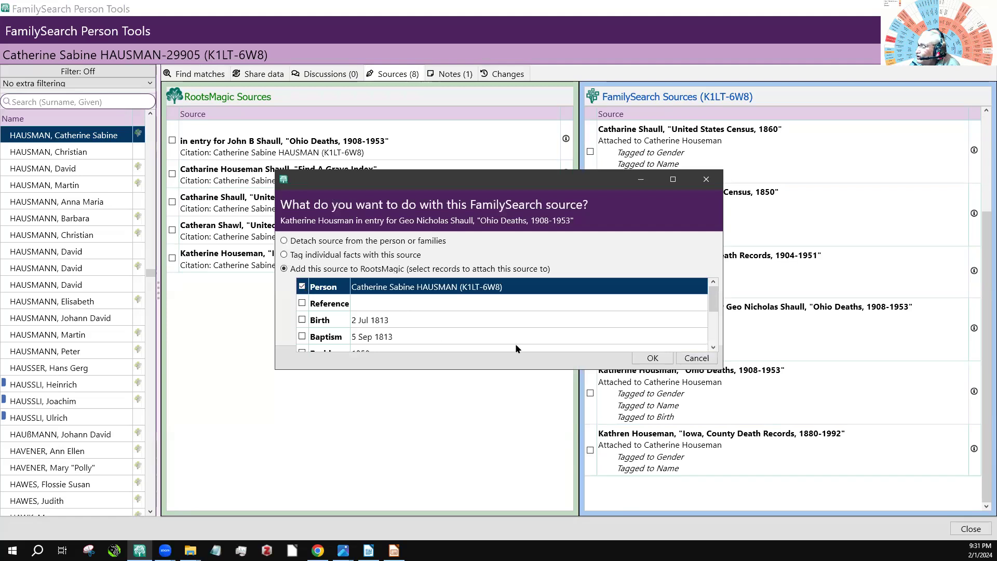
pyautogui.click(653, 358)
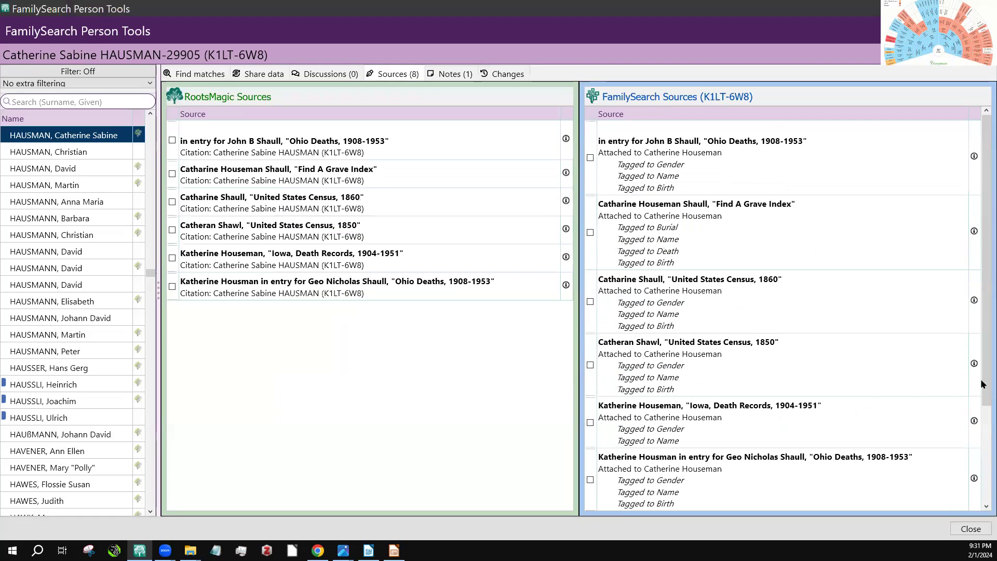
# Step: Add the person's own "Ohio Deaths, 1908-1953" source and the "Iowa, County Death Records, 1880-1992" source to RootsMagic, attached to the person record
pyautogui.moveTo(982, 423); pyautogui.dragTo(983, 495)
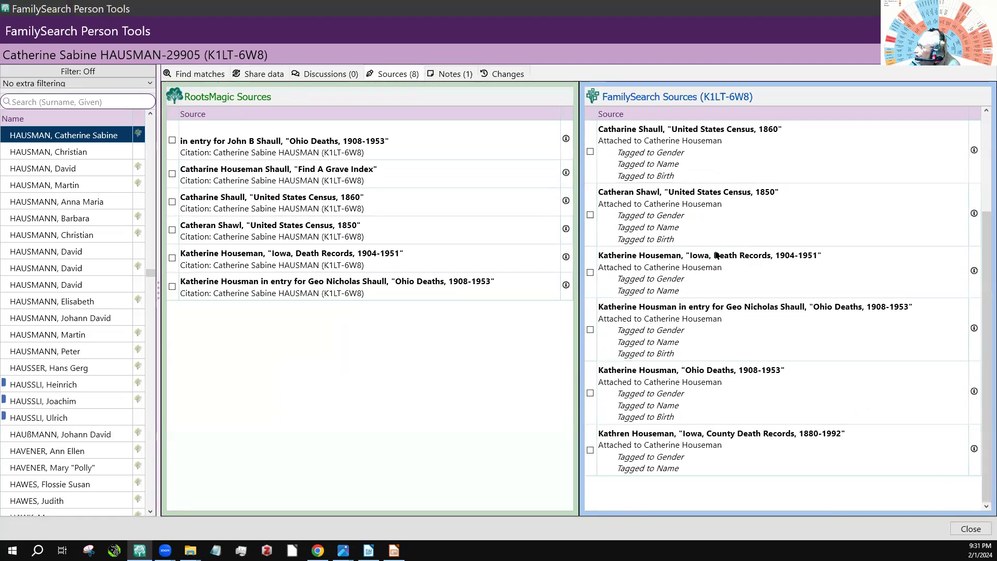
pyautogui.click(589, 393)
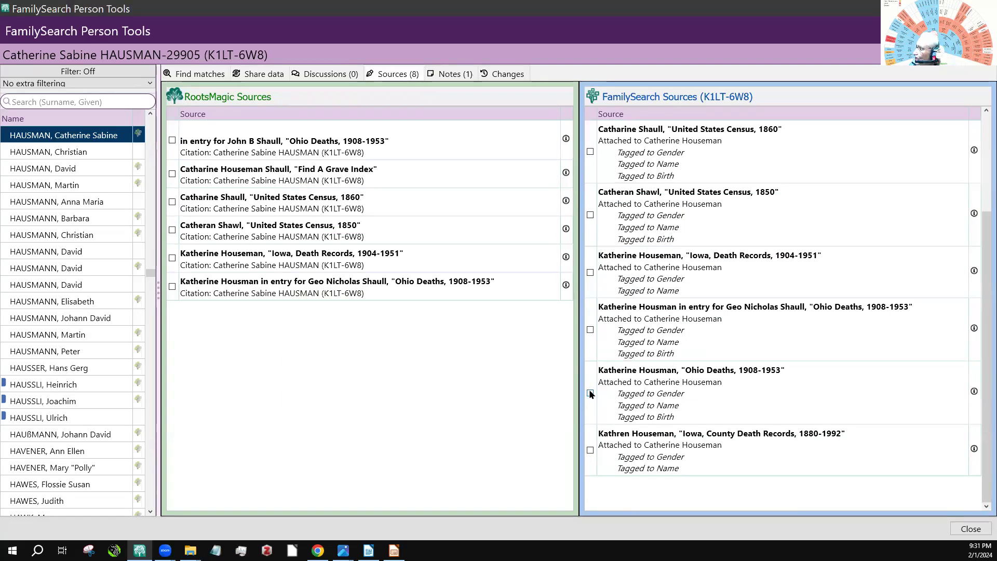
pyautogui.click(302, 287)
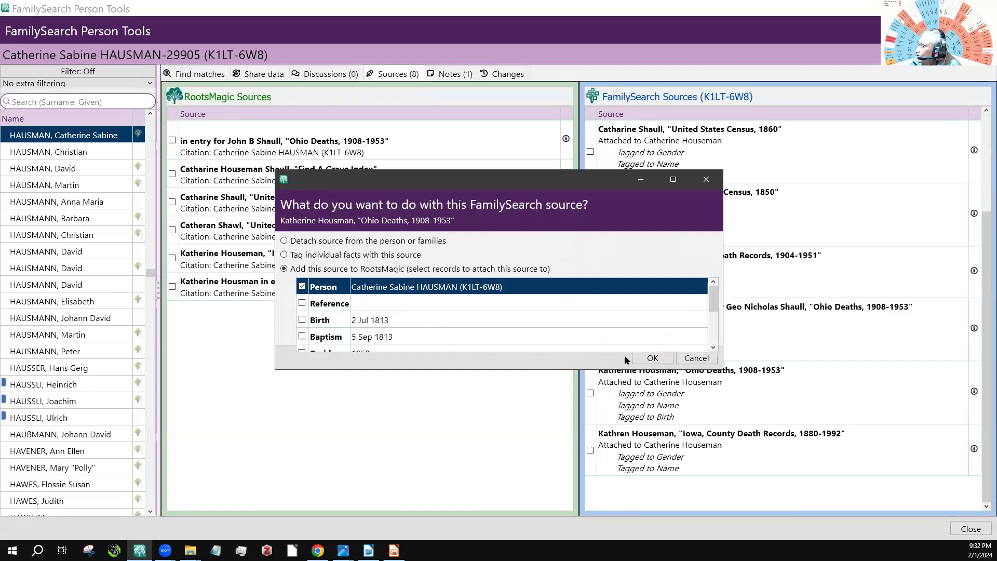
pyautogui.click(652, 357)
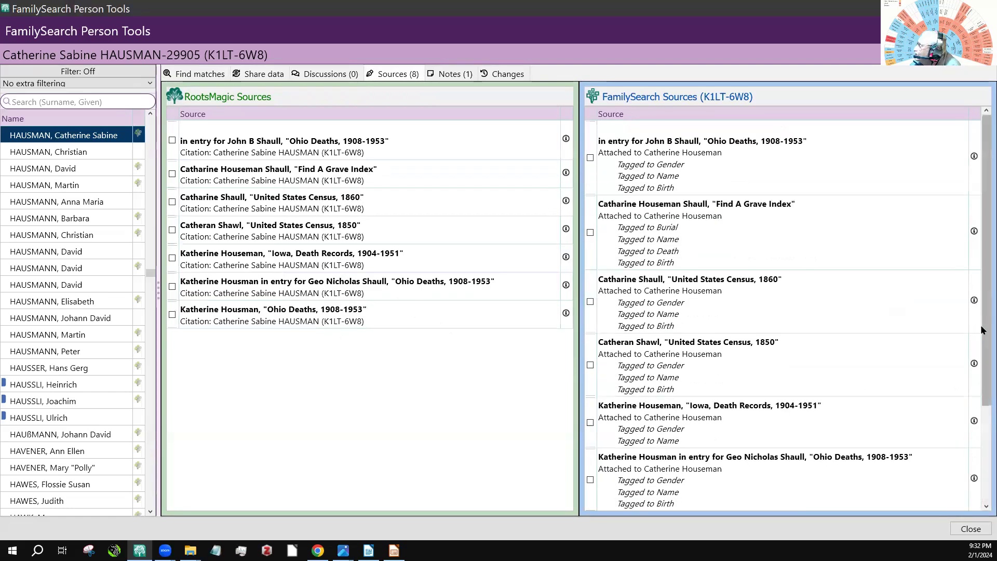
pyautogui.scroll(-3, 966, 432)
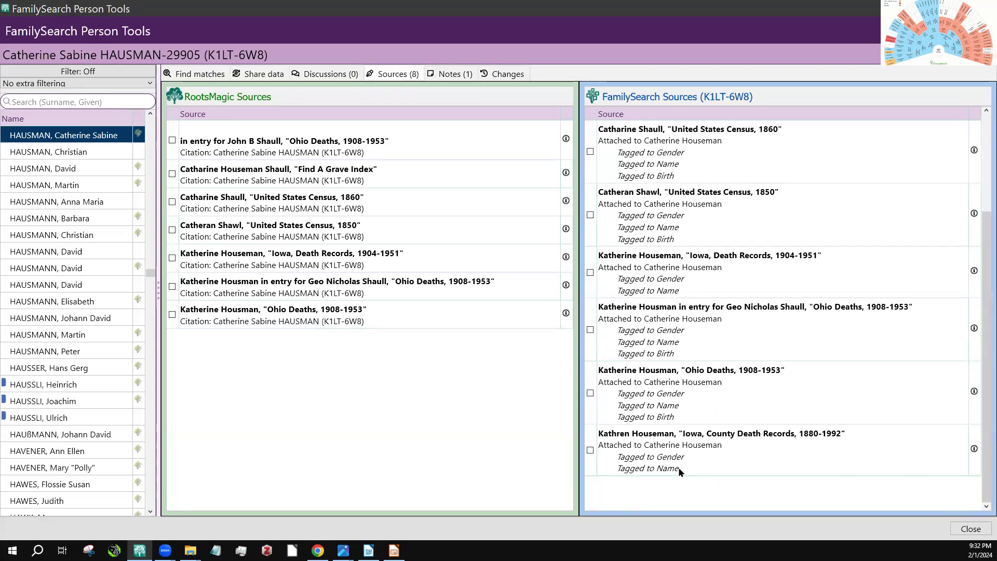
pyautogui.click(590, 449)
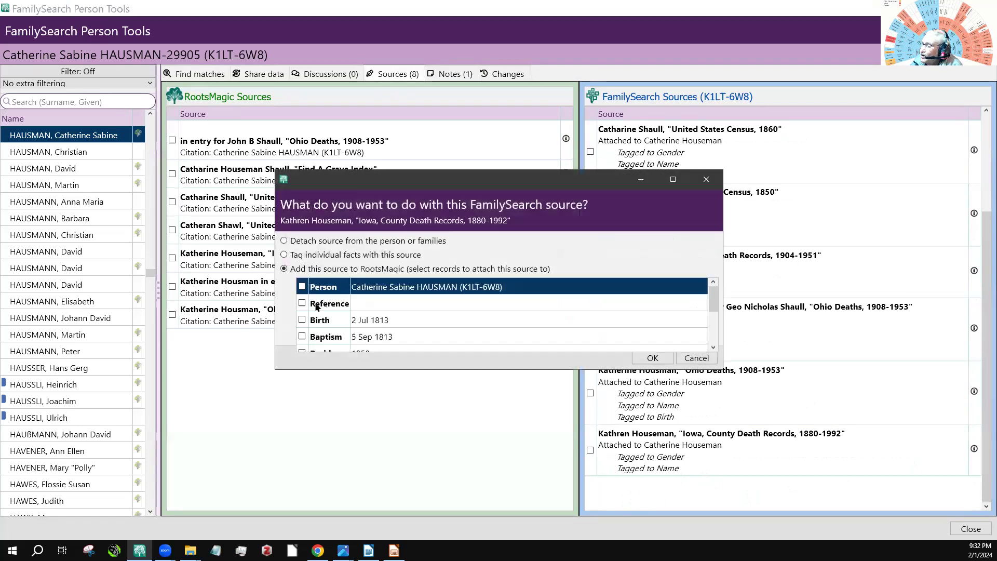
pyautogui.click(654, 360)
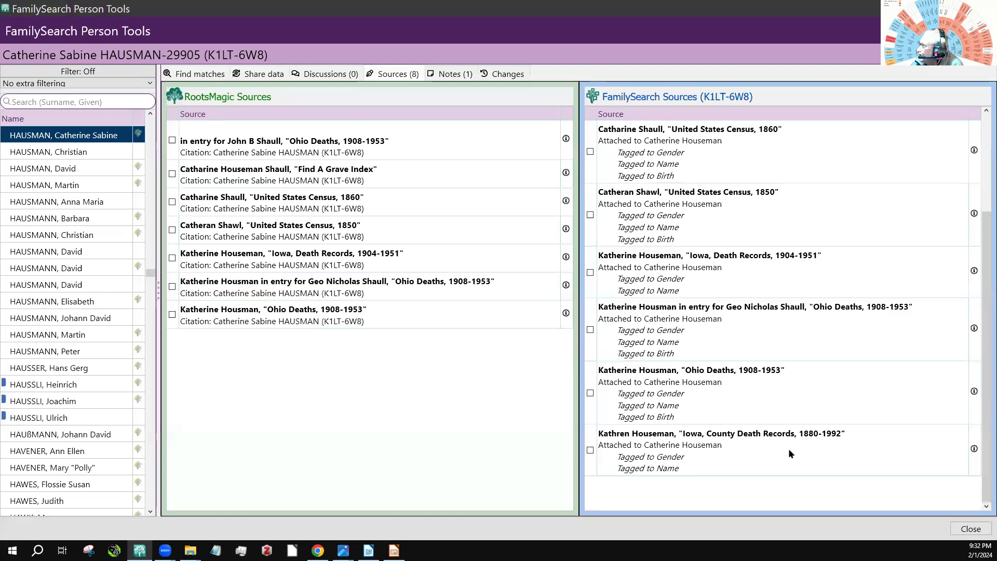
# Step: Leave the FamilySearch comparison and add a new Reference No fact to the same person's record in RootsMagic
pyautogui.click(969, 528)
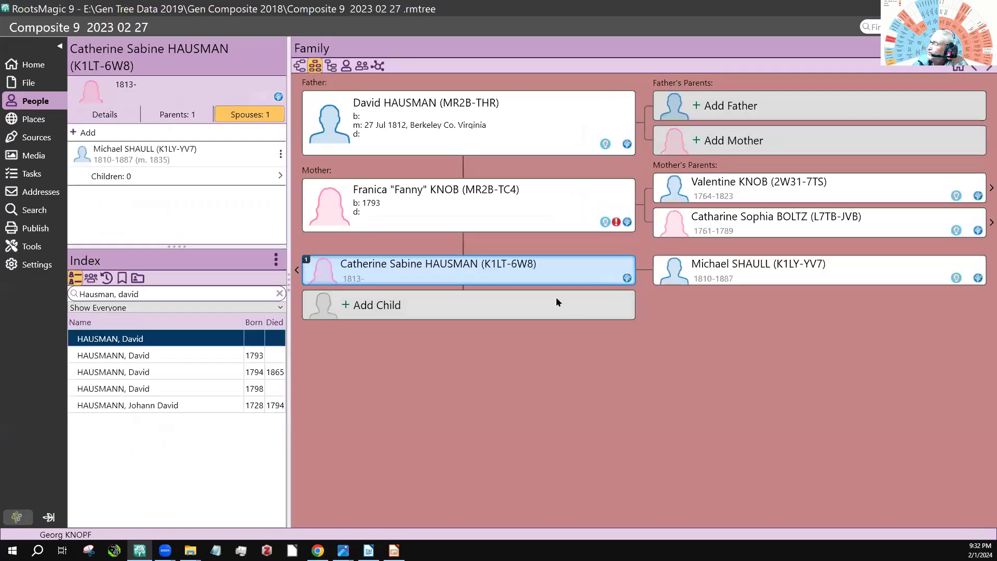
pyautogui.doubleClick(501, 270)
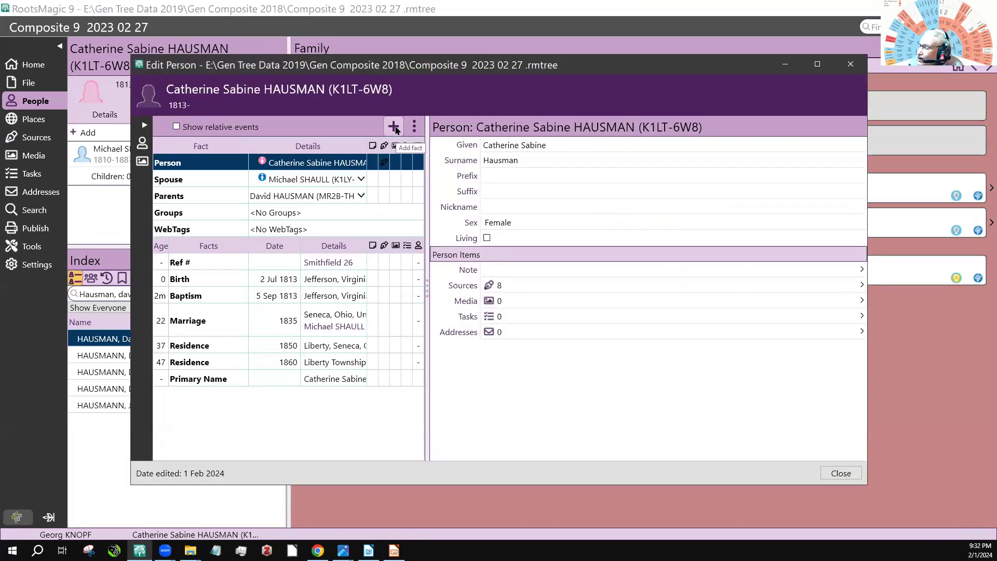
pyautogui.click(394, 127)
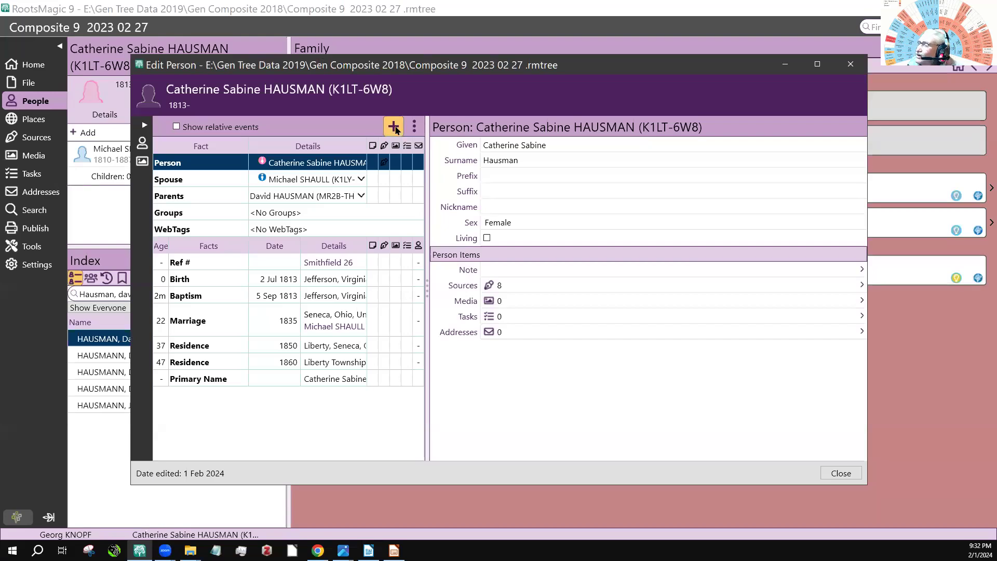
pyautogui.click(377, 181)
pyautogui.write('ref')
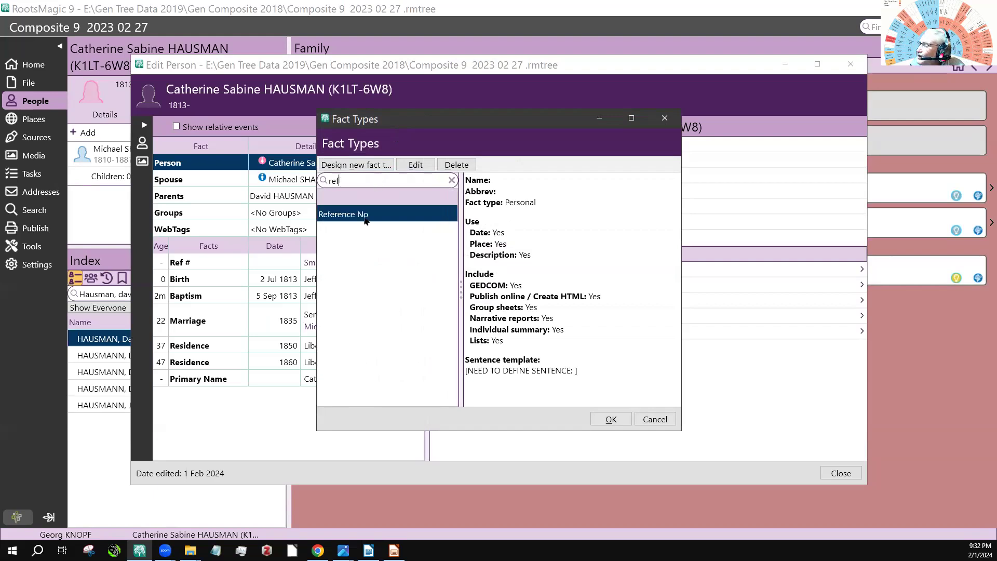
pyautogui.click(365, 220)
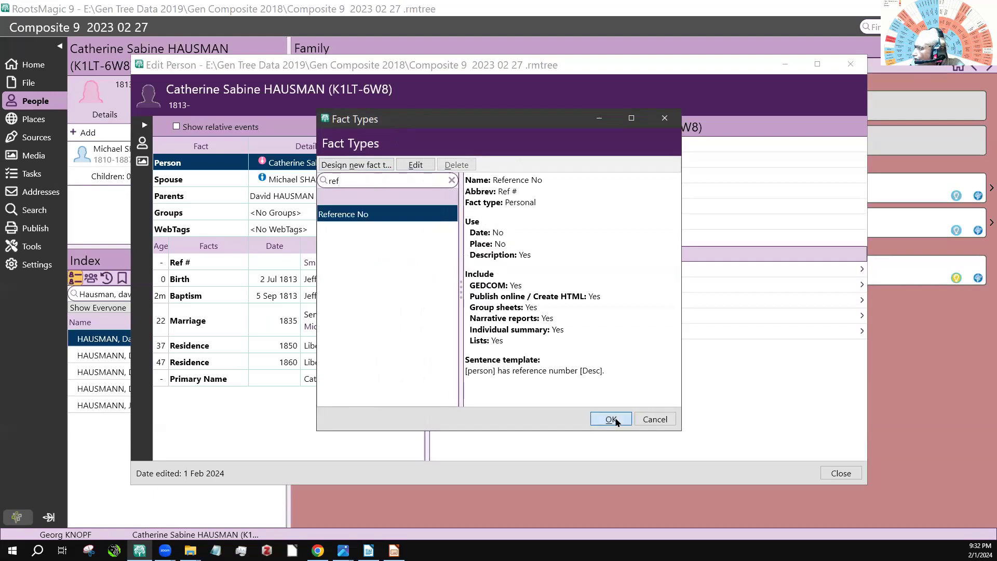
pyautogui.click(612, 419)
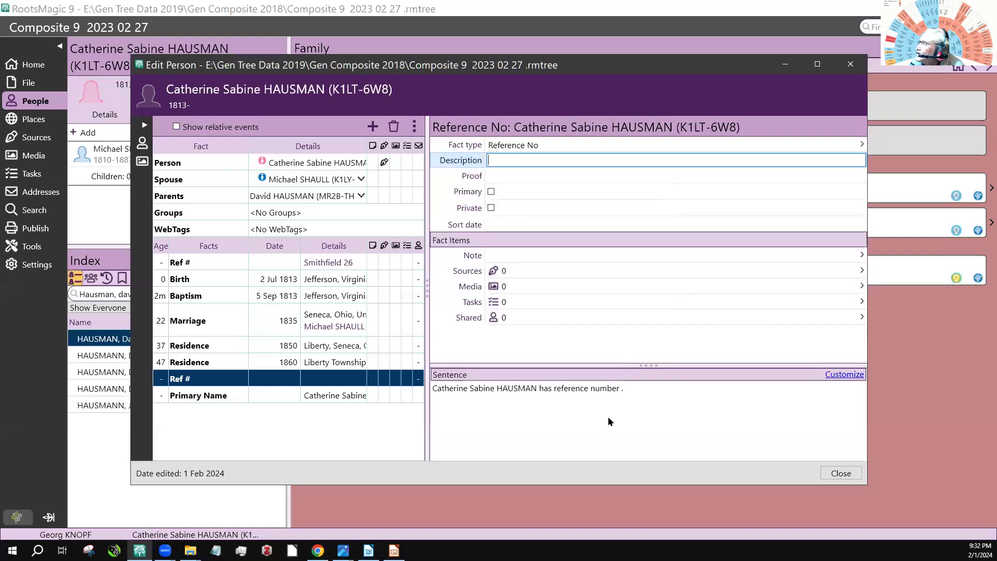
# Step: Set the new Reference No fact's sort date to 1400 and enter the person's FamilySearch ID as its description
pyautogui.click(501, 224)
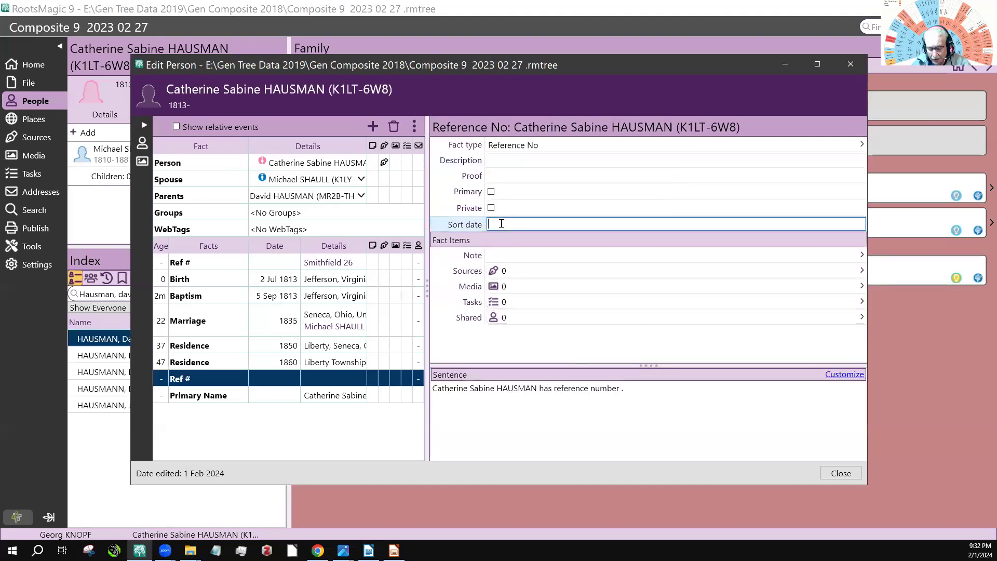
pyautogui.write('1400')
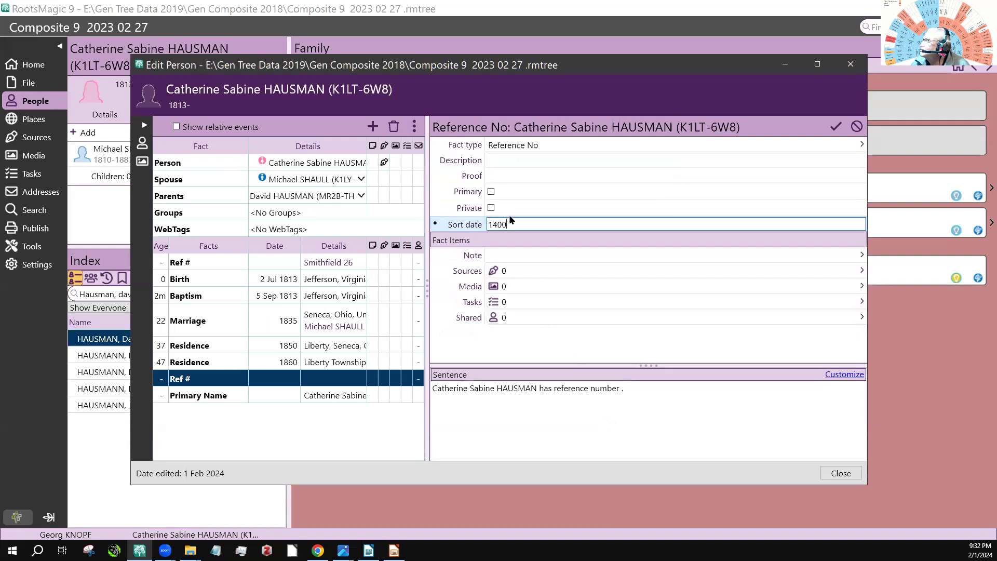
pyautogui.click(502, 158)
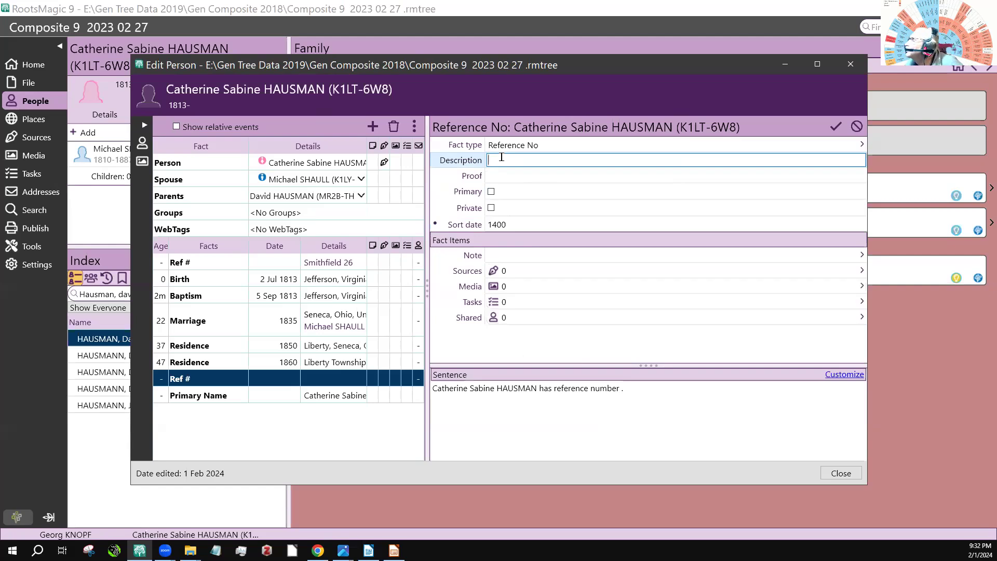
pyautogui.write('K1')
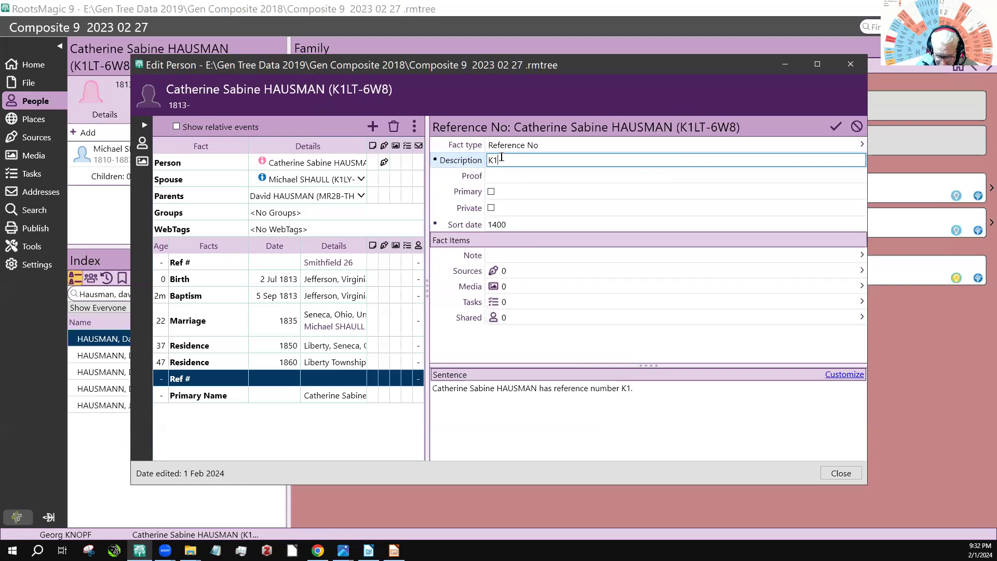
pyautogui.write('LT-')
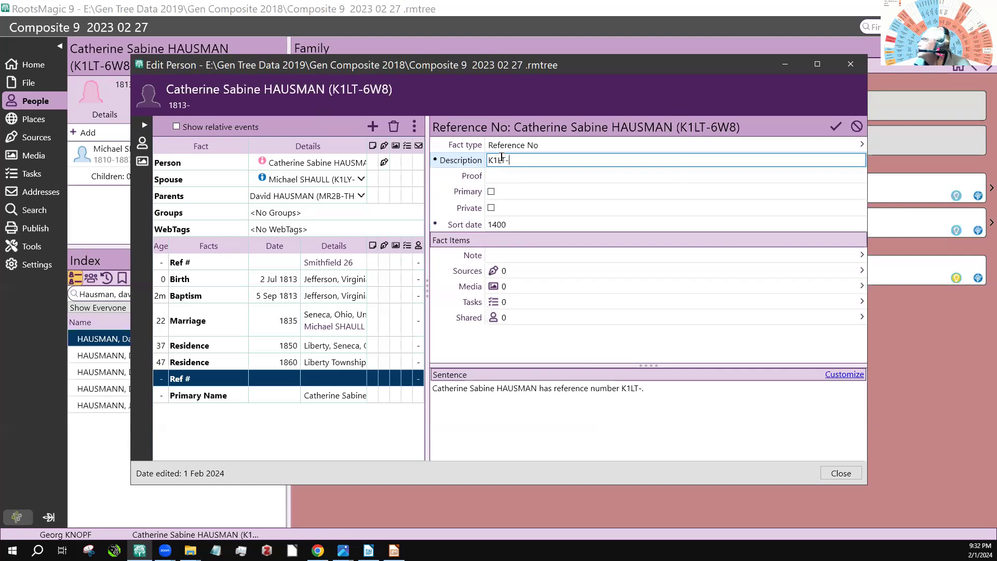
pyautogui.write('6')
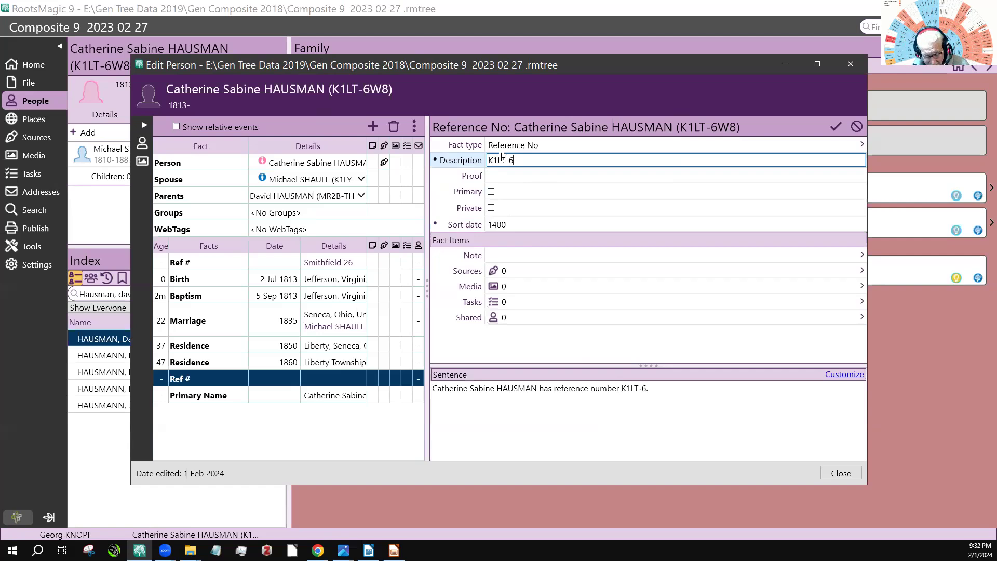
pyautogui.write('W')
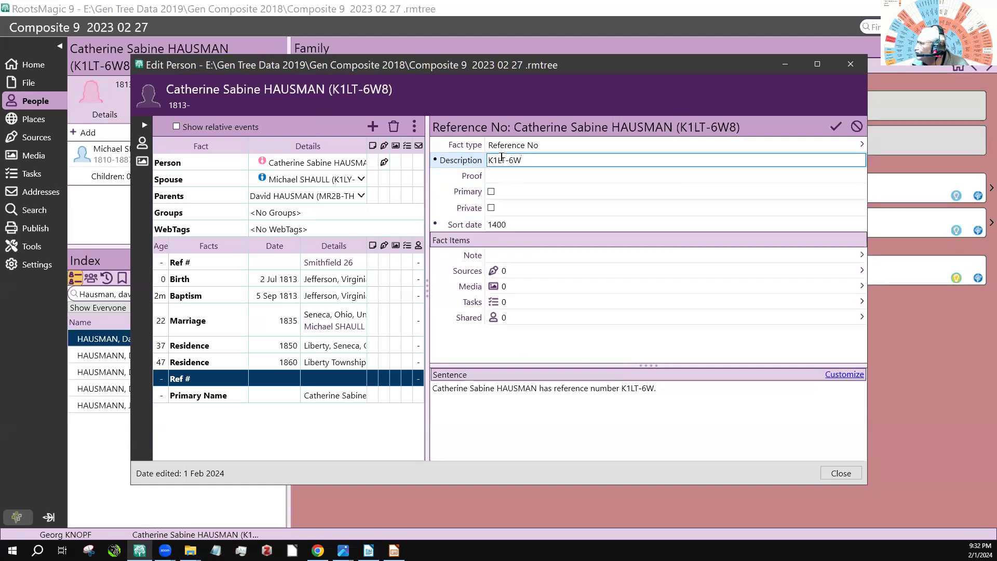
pyautogui.write('8')
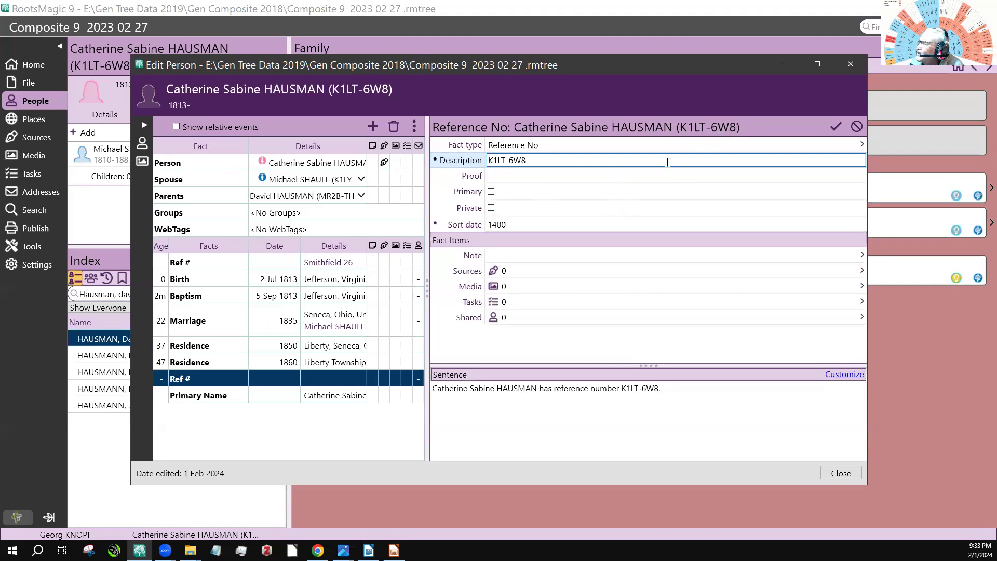
# Step: Copy the FamilySearch ID from the reference fact's description and save the fact by moving on to the Birth fact
pyautogui.moveTo(540, 165); pyautogui.dragTo(480, 163)
pyautogui.hotkey('ctrl', 'c')
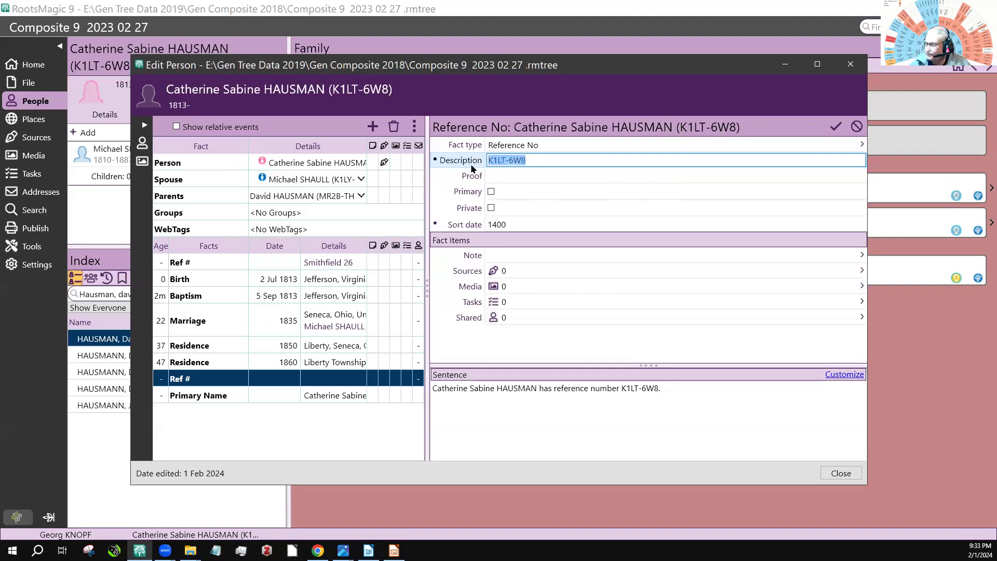
pyautogui.click(269, 281)
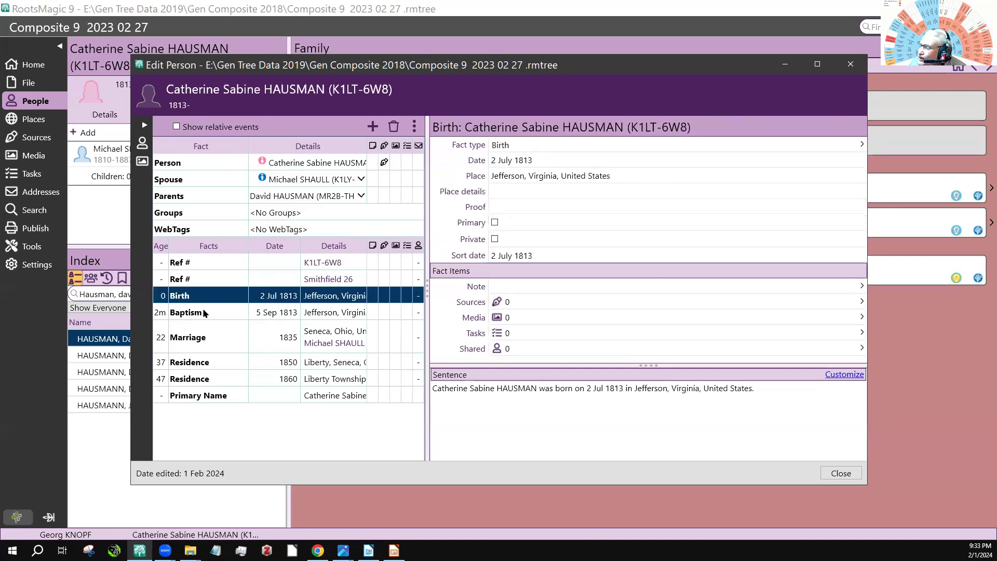
# Step: Insert the copied FamilySearch ID before "Smithfield 26" in the second Reference No fact's description and save the change
pyautogui.click(324, 265)
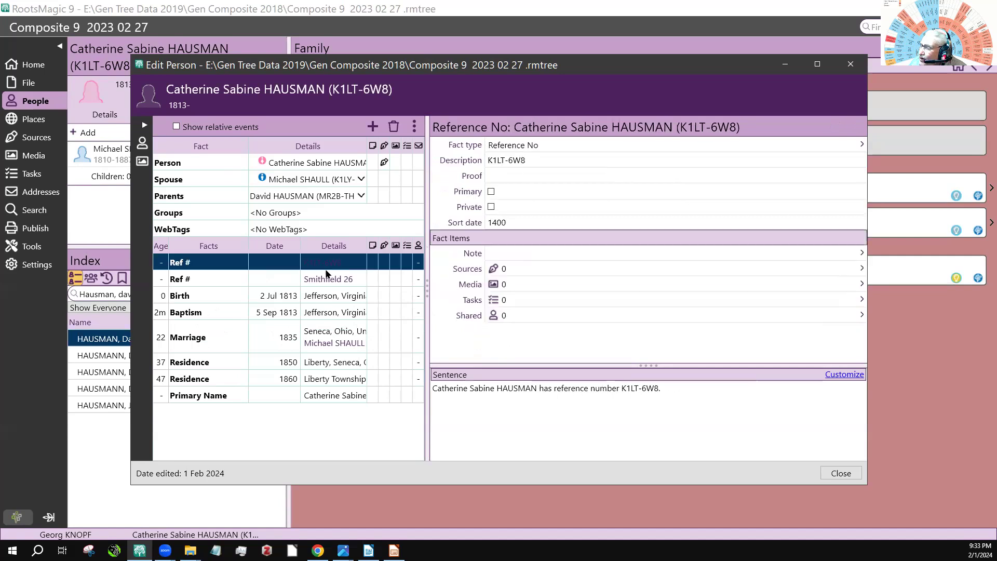
pyautogui.click(321, 280)
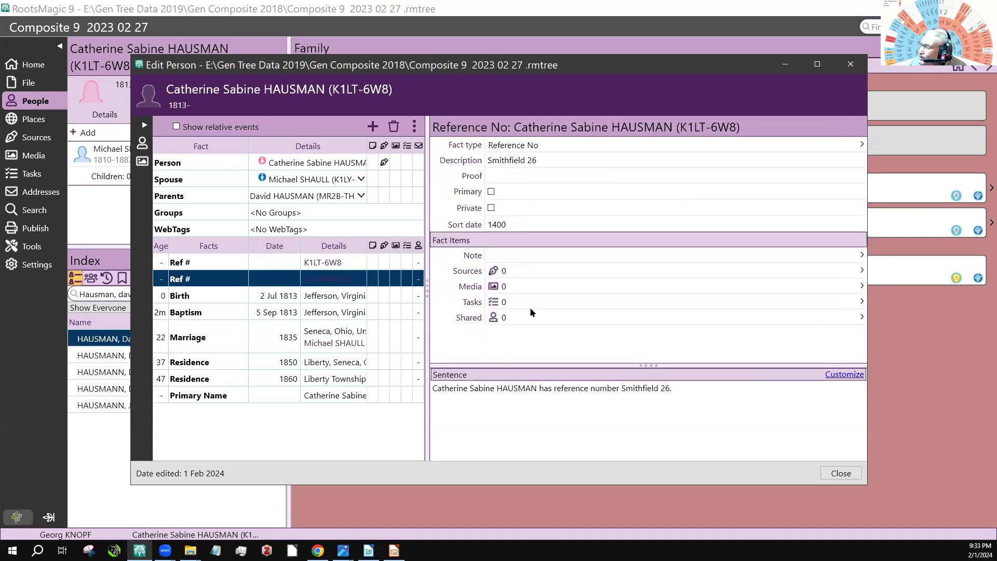
pyautogui.click(489, 163)
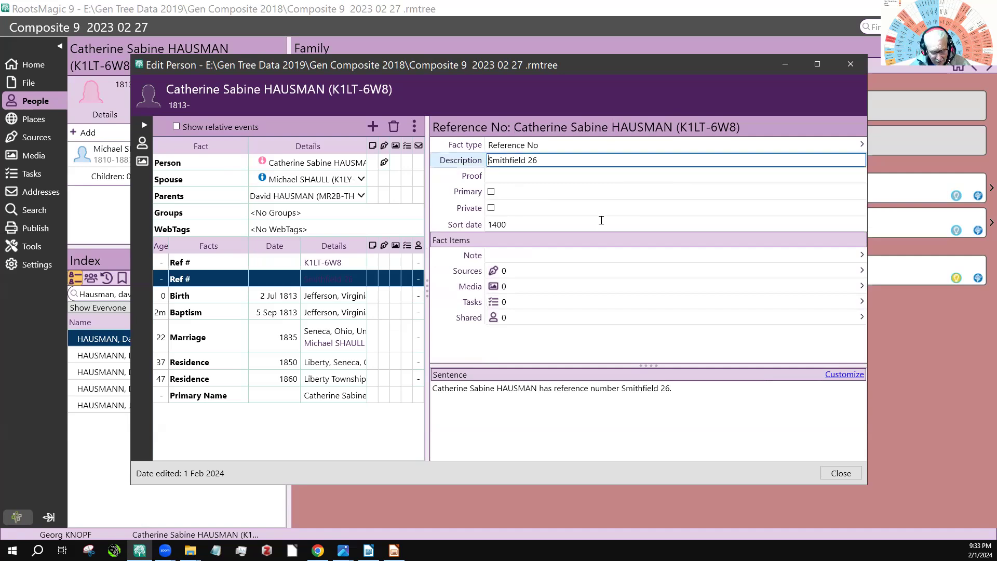
pyautogui.hotkey('ctrl', 'v')
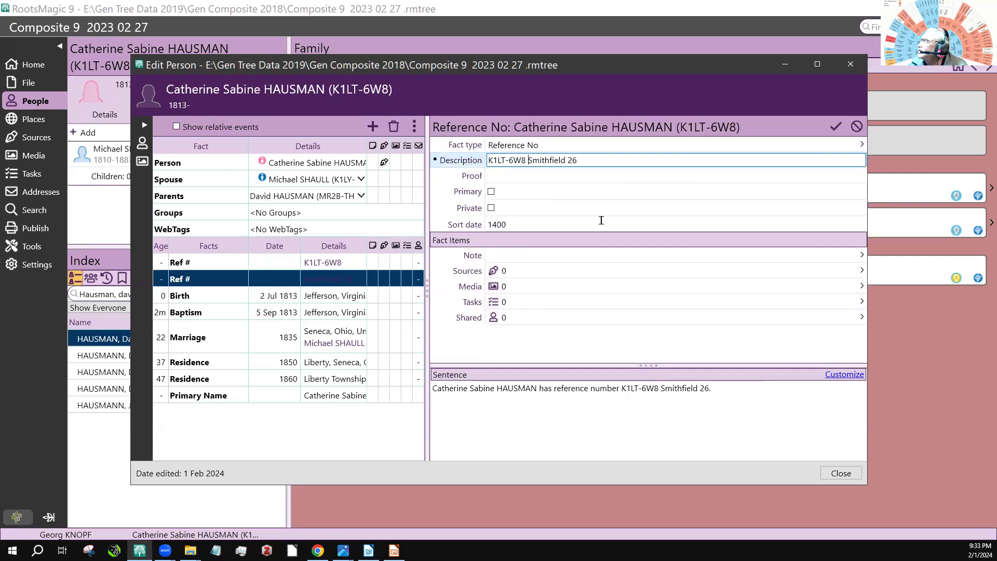
pyautogui.click(526, 179)
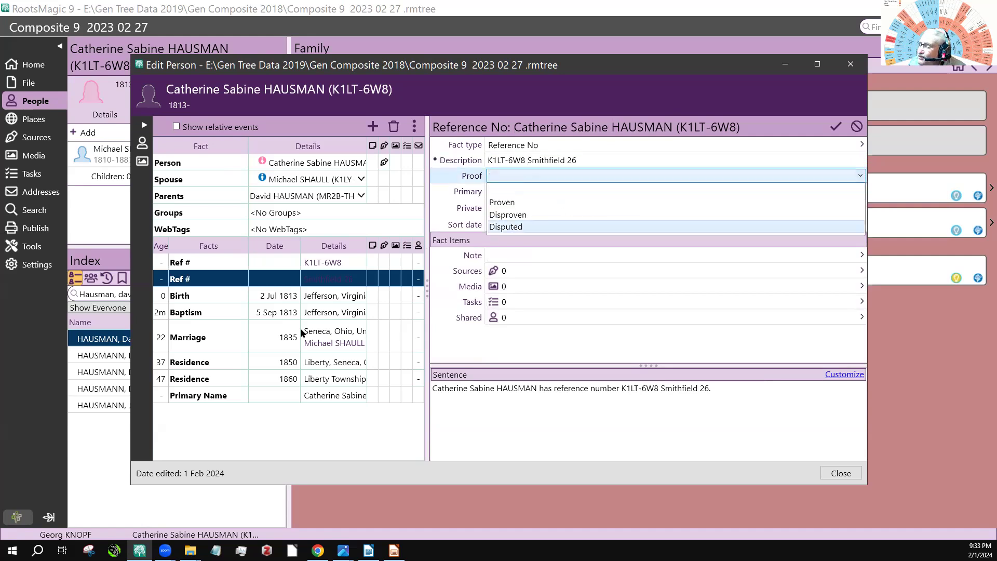
pyautogui.click(319, 300)
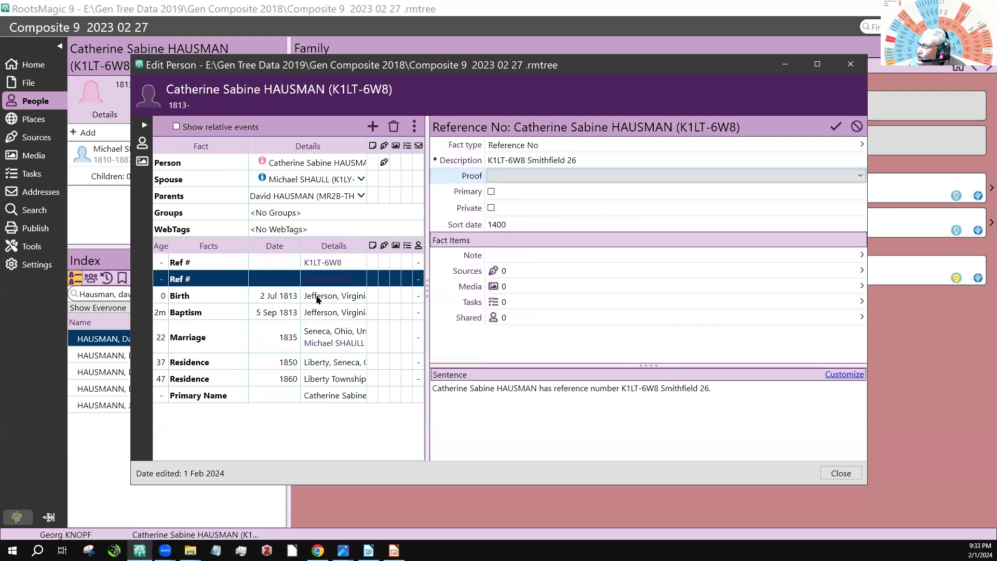
pyautogui.click(318, 297)
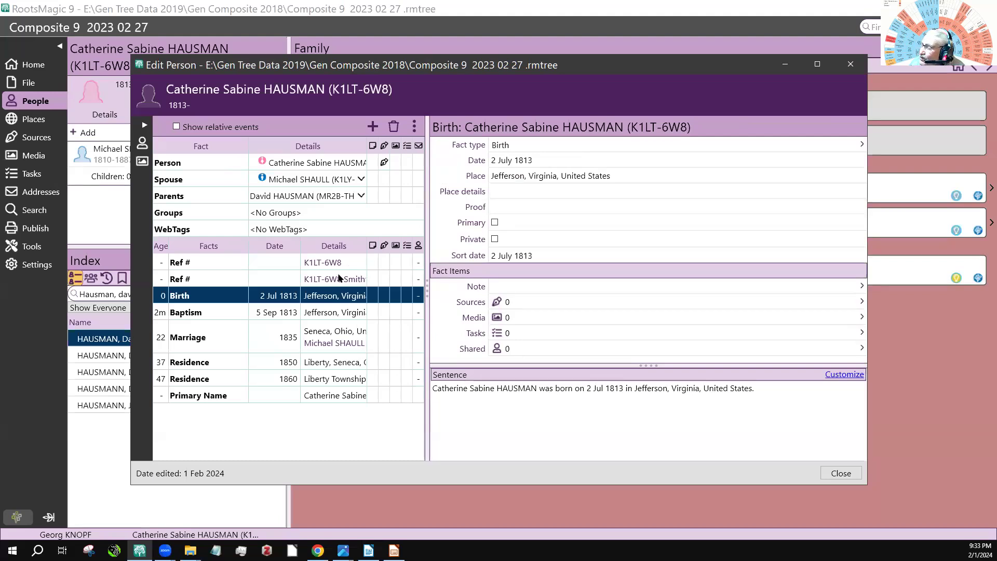
# Step: Maximize the person's edit window and review the combined Reference No entry alongside the Baptism fact
pyautogui.click(333, 281)
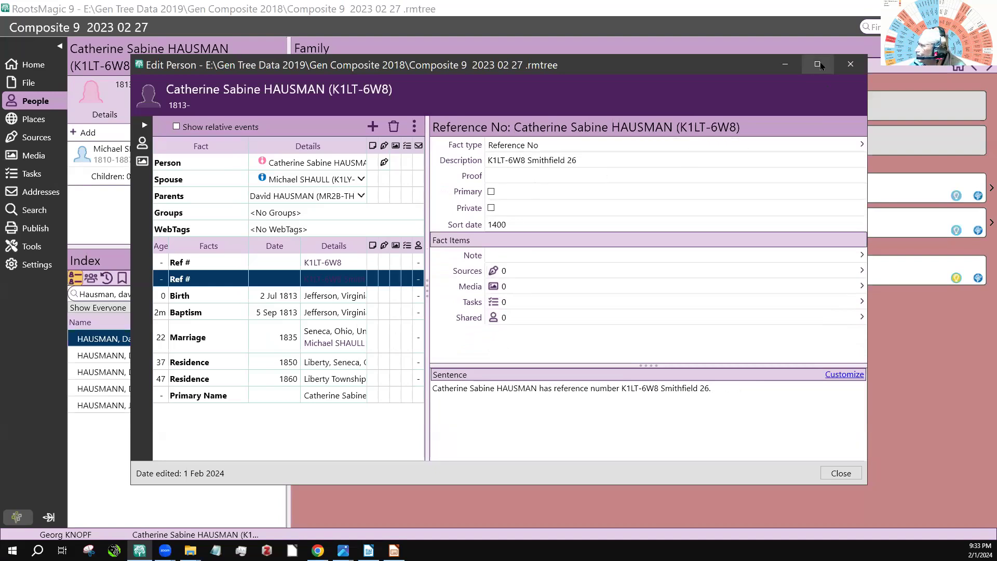
pyautogui.click(817, 64)
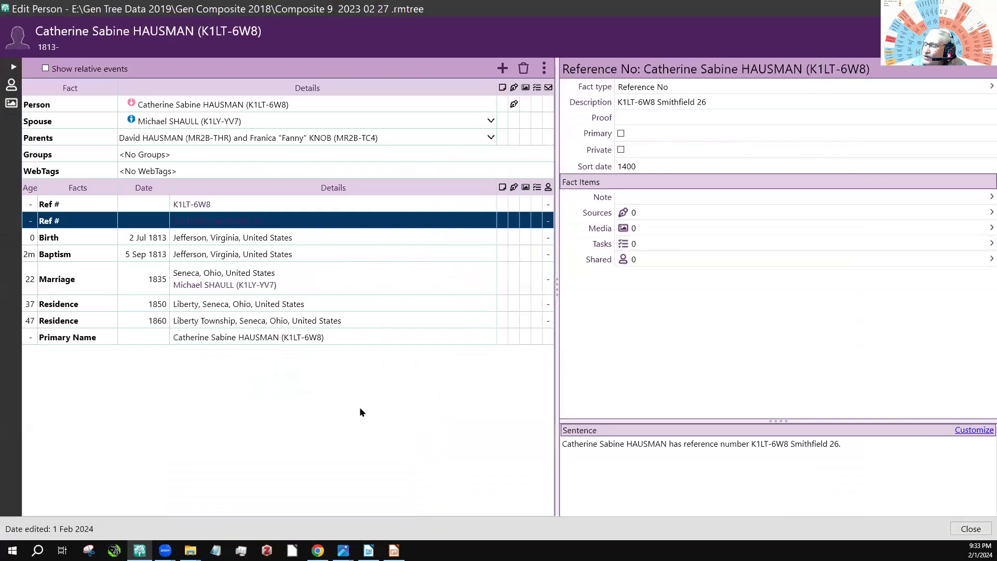
pyautogui.click(406, 251)
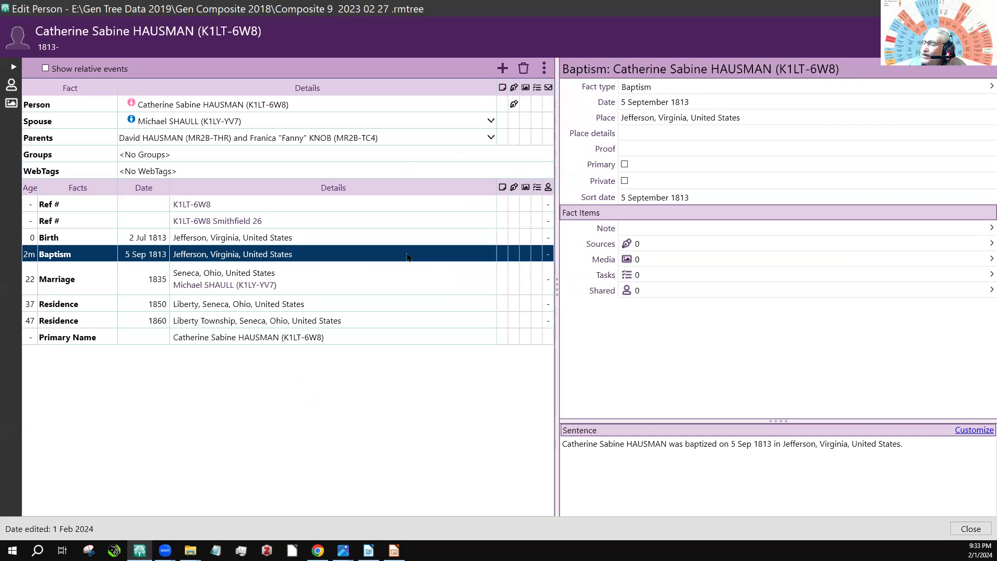
pyautogui.click(433, 220)
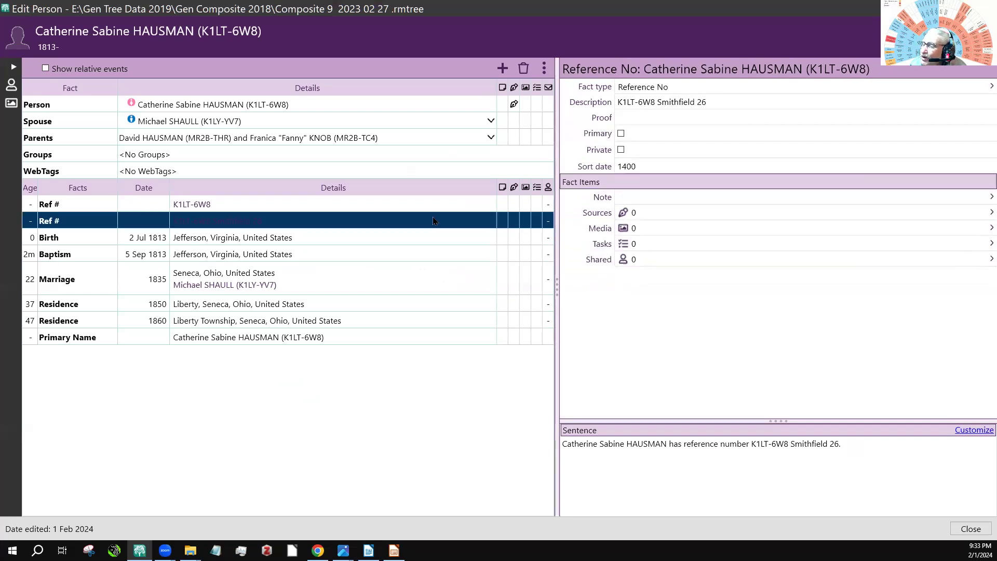
pyautogui.click(420, 254)
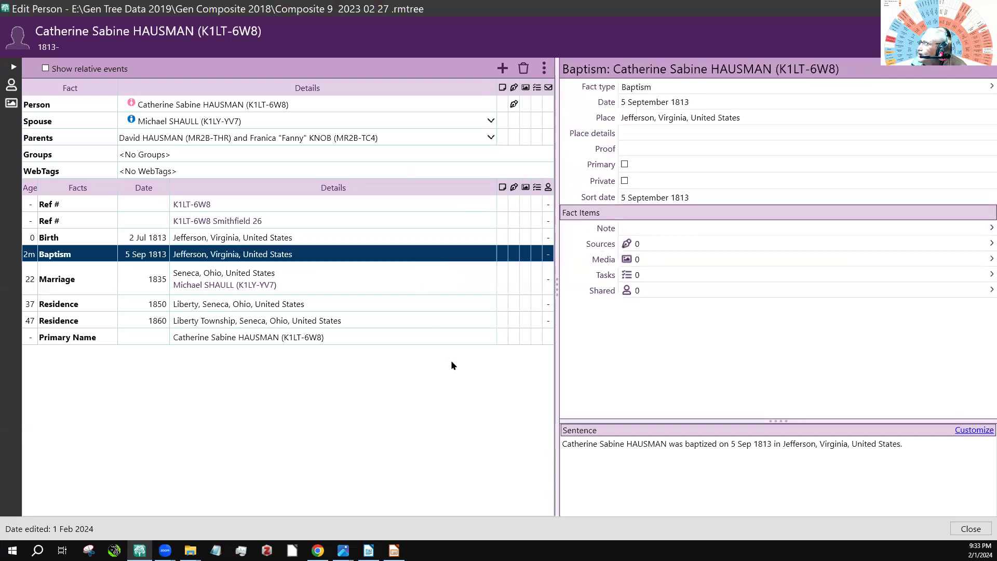
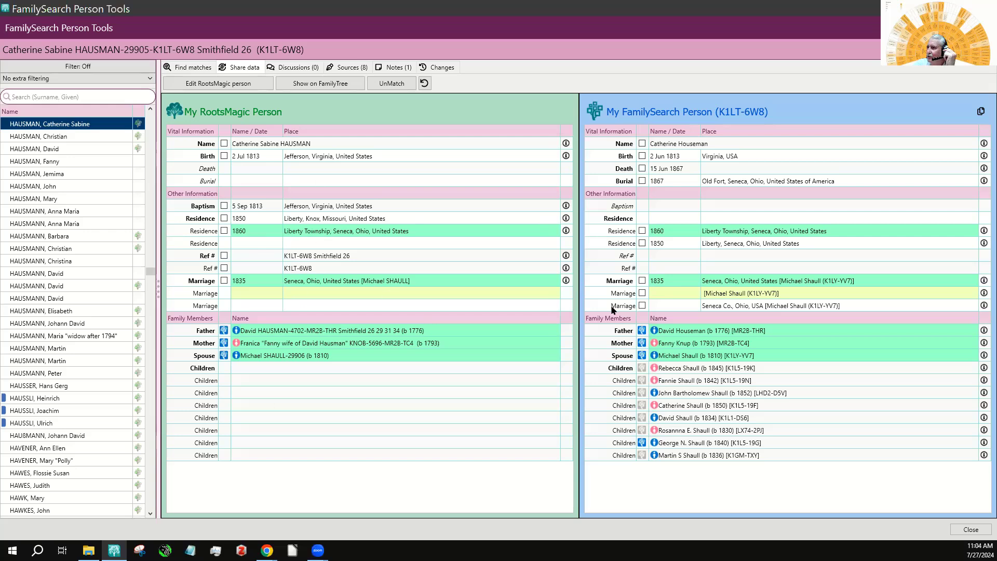
# Step: Compare the person's RootsMagic sources with her FamilySearch sources and close the FamilySearch person tools
pyautogui.click(345, 68)
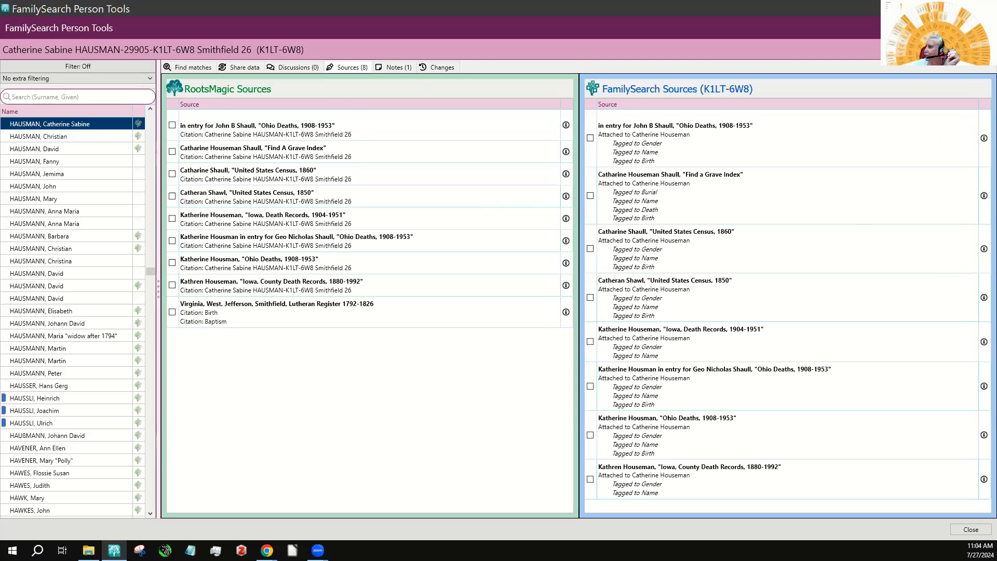
pyautogui.click(984, 9)
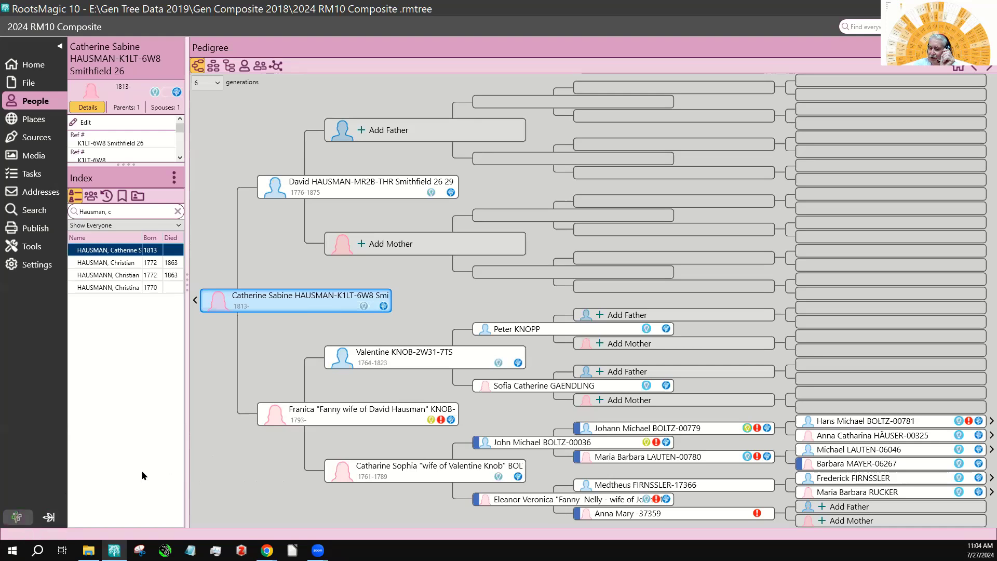
# Step: Try a FamilySearch AutoMatch scan for unmatched people from FamilySearch Central, stop the scan and close FamilySearch Central
pyautogui.click(17, 516)
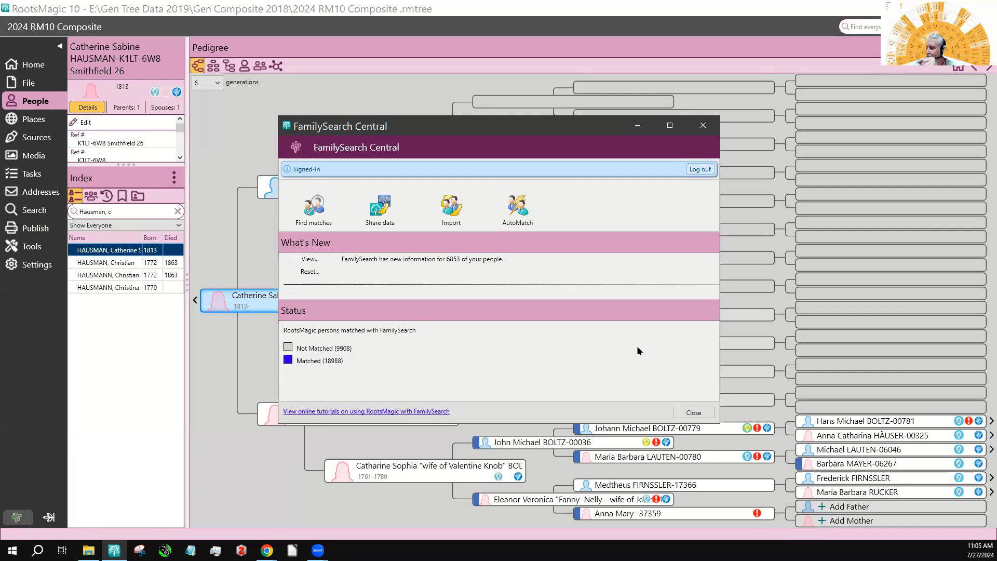
pyautogui.click(514, 204)
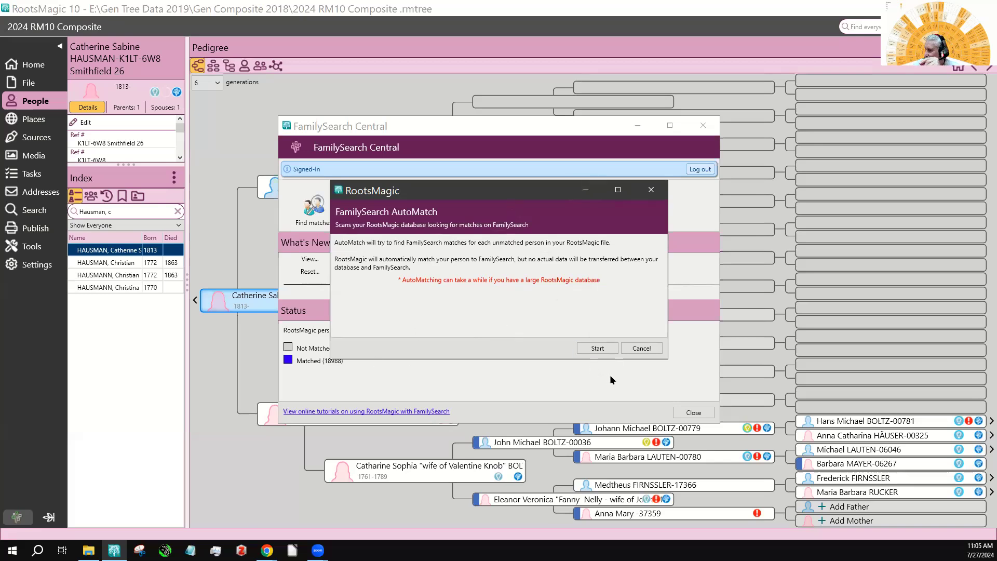
pyautogui.click(644, 348)
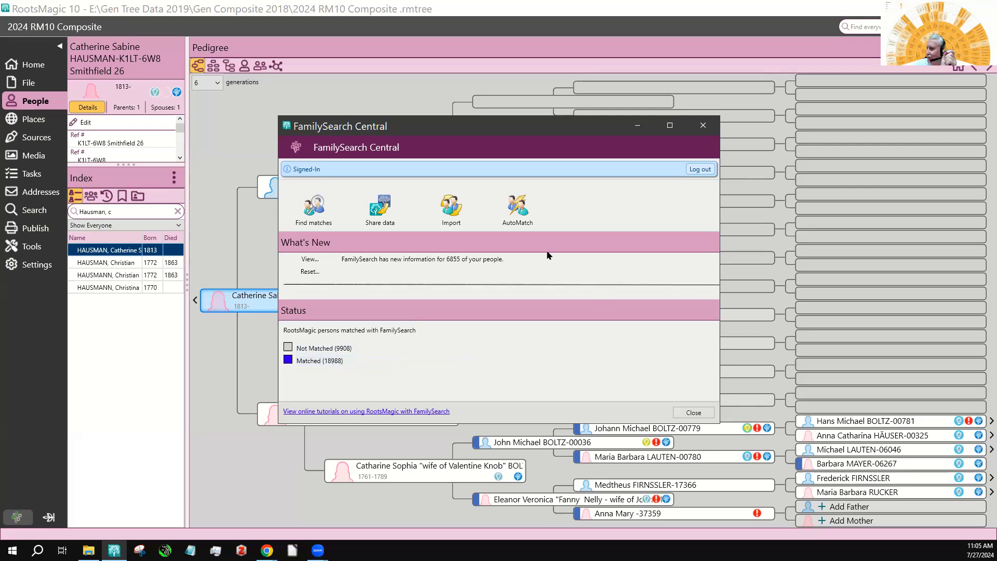
pyautogui.click(520, 205)
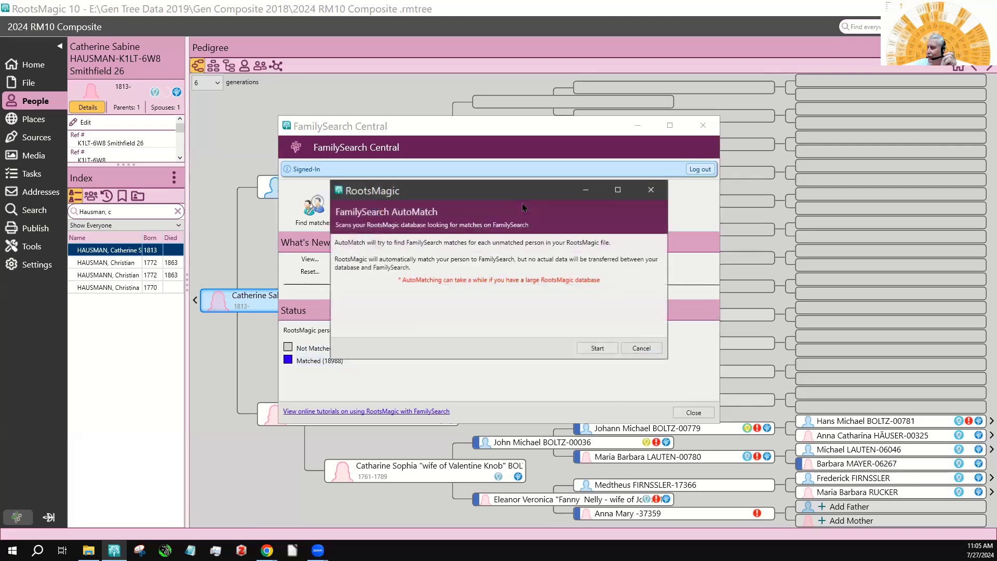
pyautogui.click(596, 349)
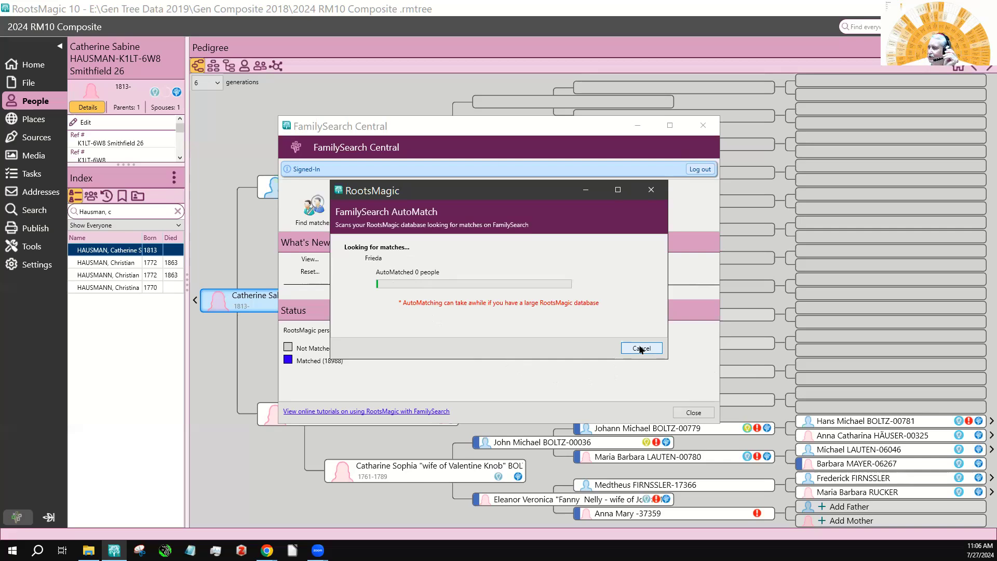
pyautogui.click(641, 348)
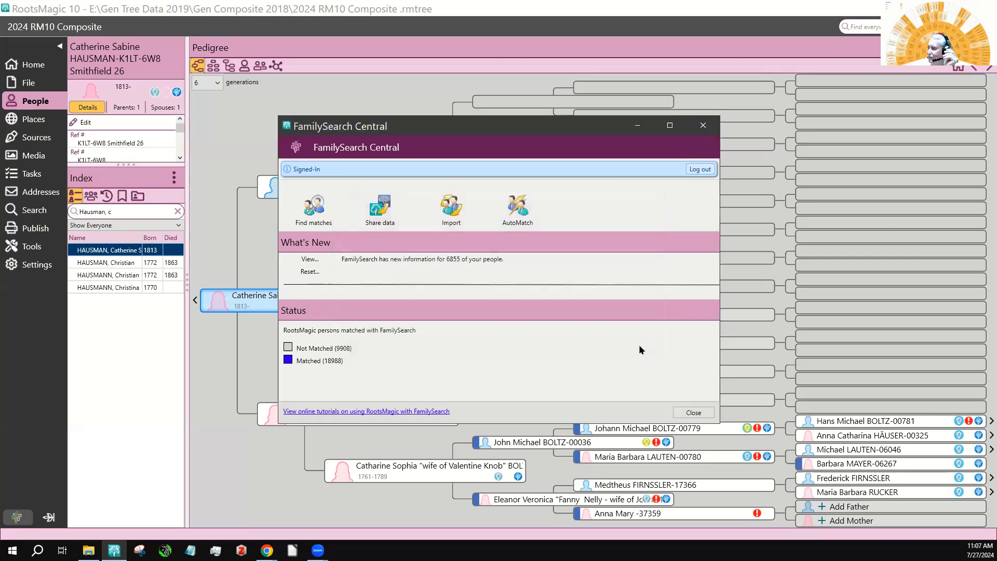
pyautogui.click(690, 413)
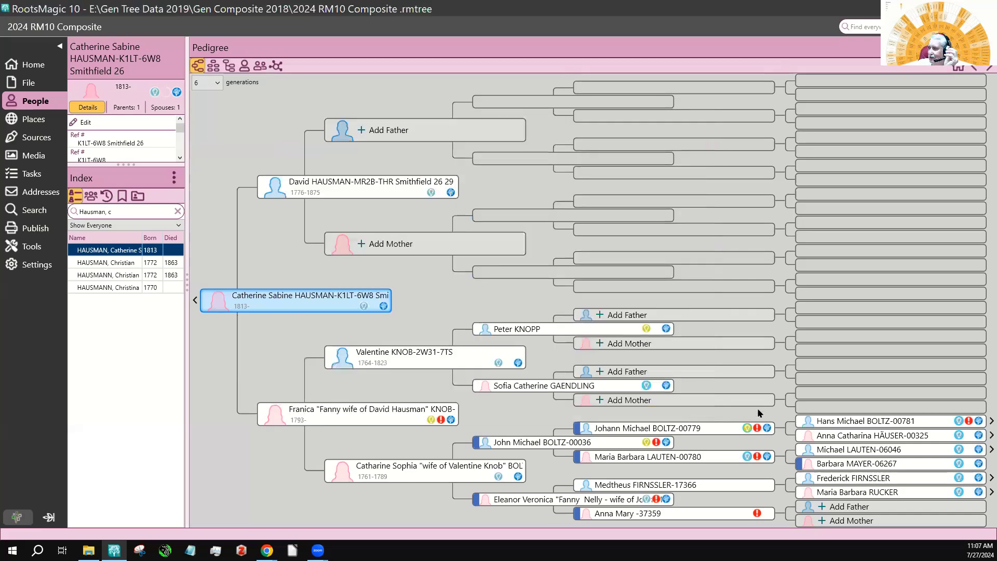